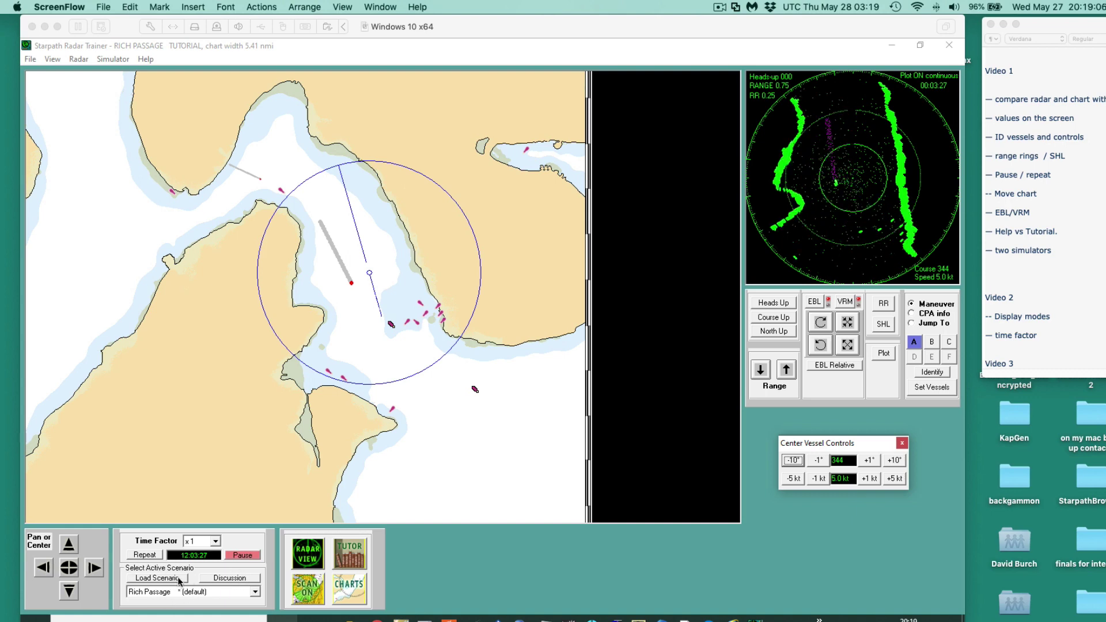
# Step: Restart Rich Passage from 12:00:00, browse the scenario list, and keep Rich Passage active
pyautogui.click(180, 557)
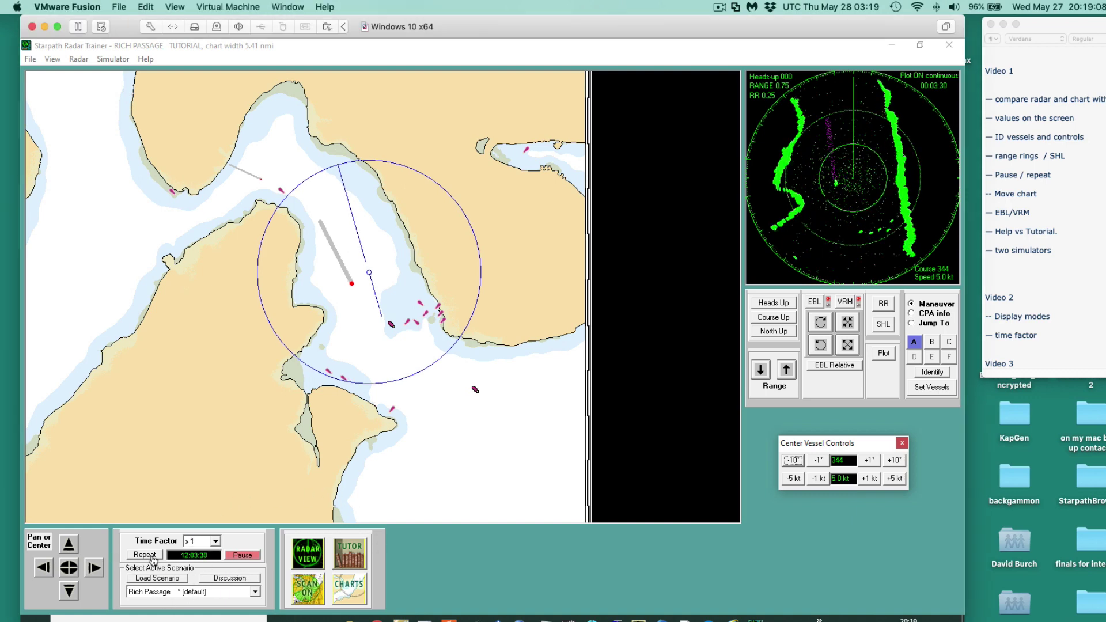
pyautogui.click(151, 555)
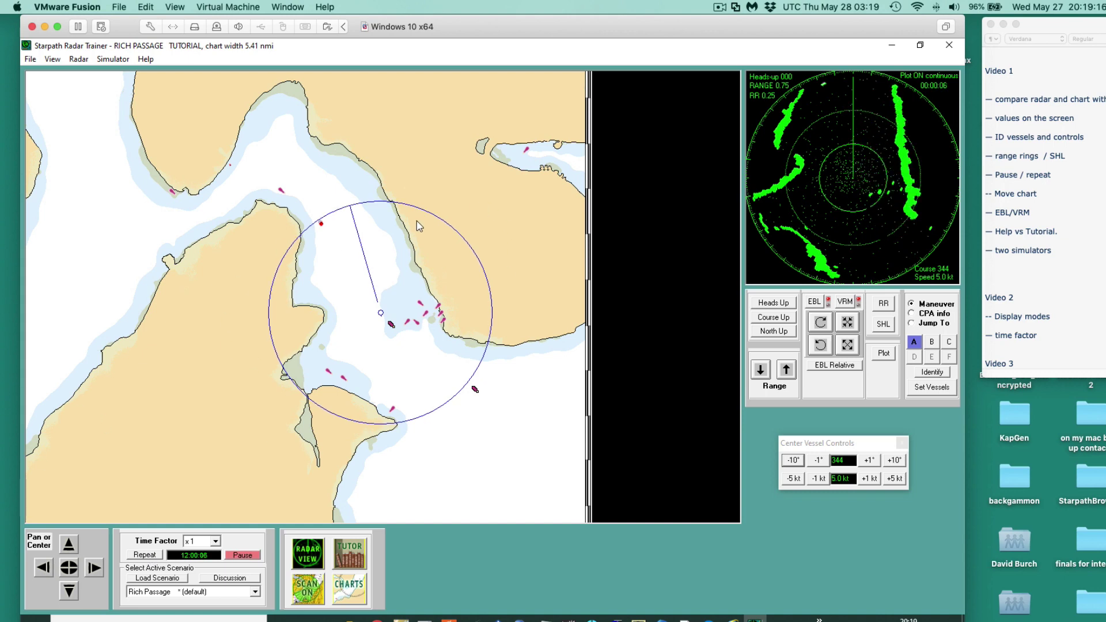
pyautogui.click(255, 591)
pyautogui.scroll(-2, 258, 547)
pyautogui.scroll(-3, 257, 547)
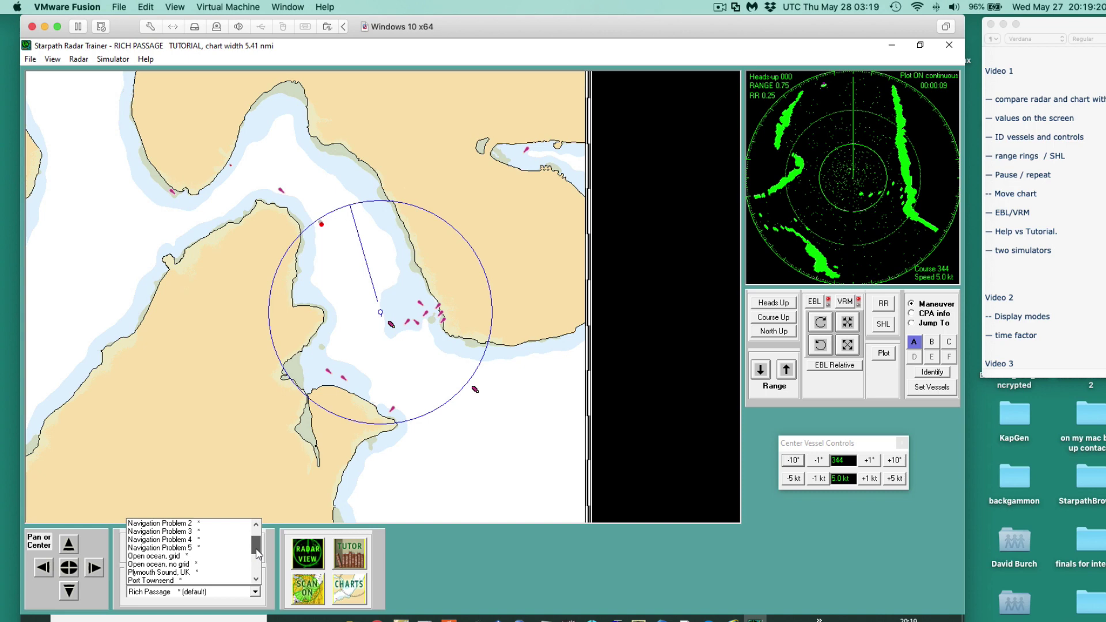
pyautogui.click(151, 563)
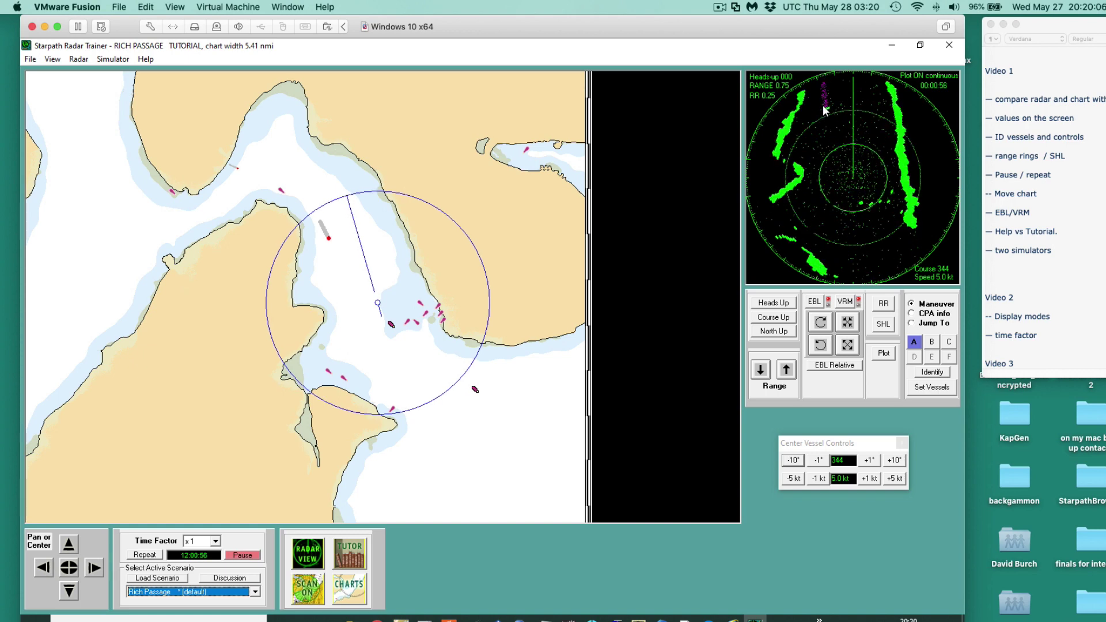
# Step: Preview the full-size radar, return to chart view, and park Center Vessel Controls below the radar panel
pyautogui.click(310, 558)
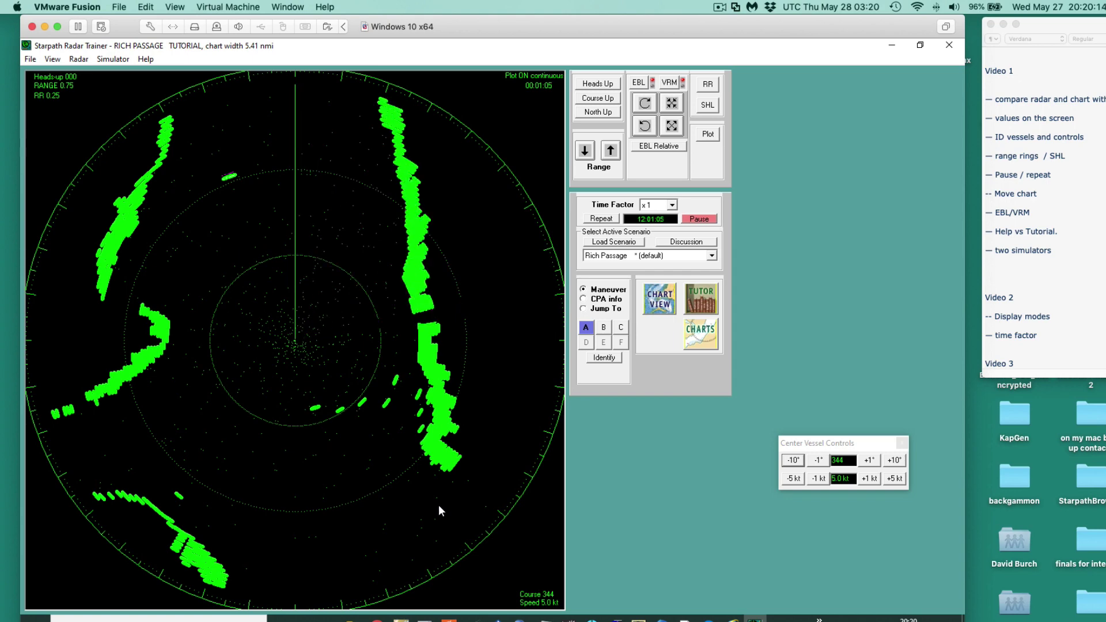
pyautogui.click(667, 296)
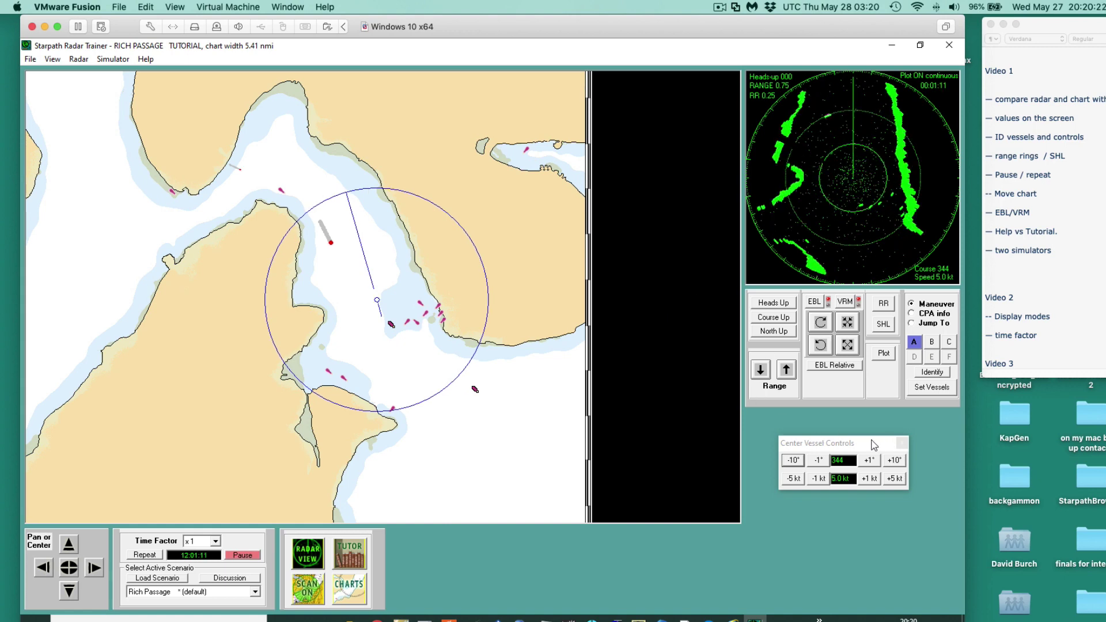
pyautogui.moveTo(874, 443)
pyautogui.mouseDown()
pyautogui.moveTo(700, 401)
pyautogui.moveTo(660, 366)
pyautogui.moveTo(605, 365)
pyautogui.moveTo(558, 406)
pyautogui.moveTo(875, 435)
pyautogui.moveTo(866, 438)
pyautogui.mouseUp()
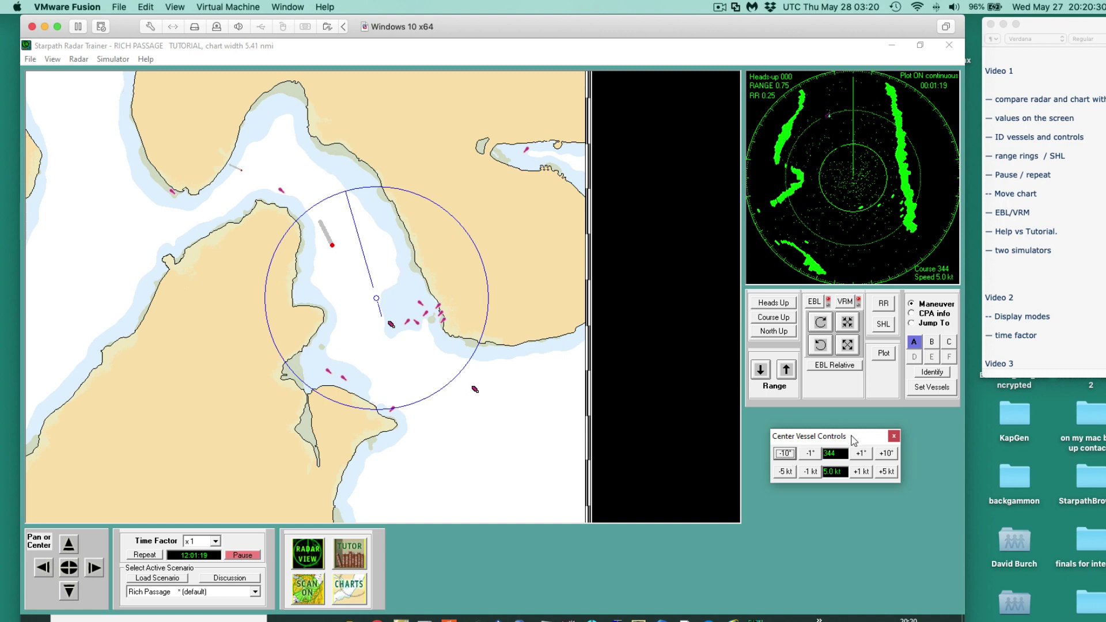
pyautogui.moveTo(853, 440); pyautogui.dragTo(599, 396)
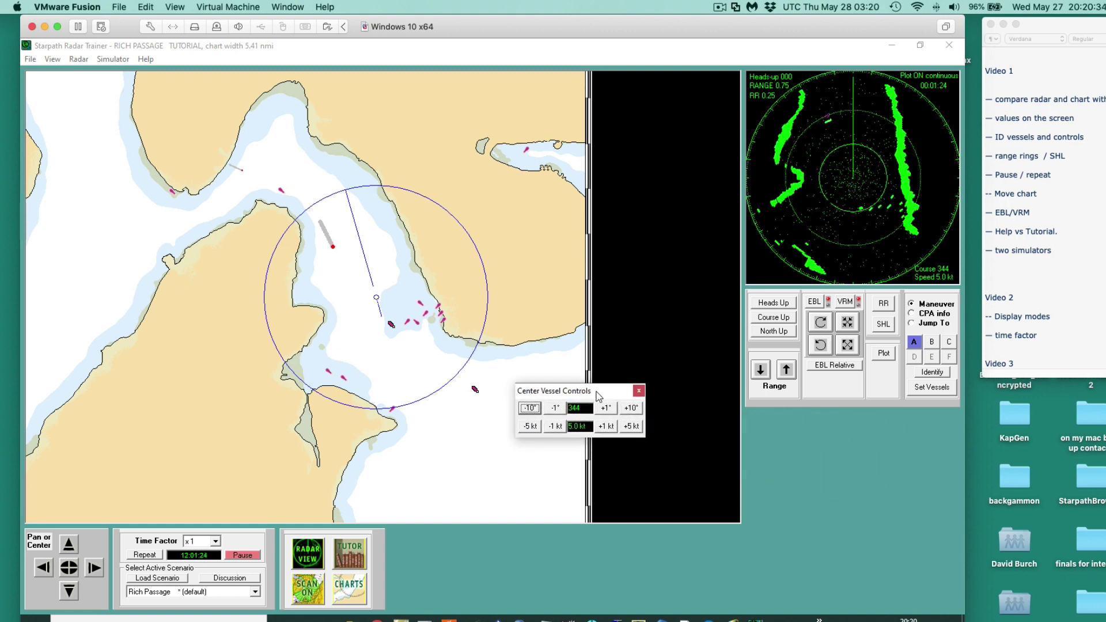
pyautogui.moveTo(598, 396); pyautogui.dragTo(870, 470)
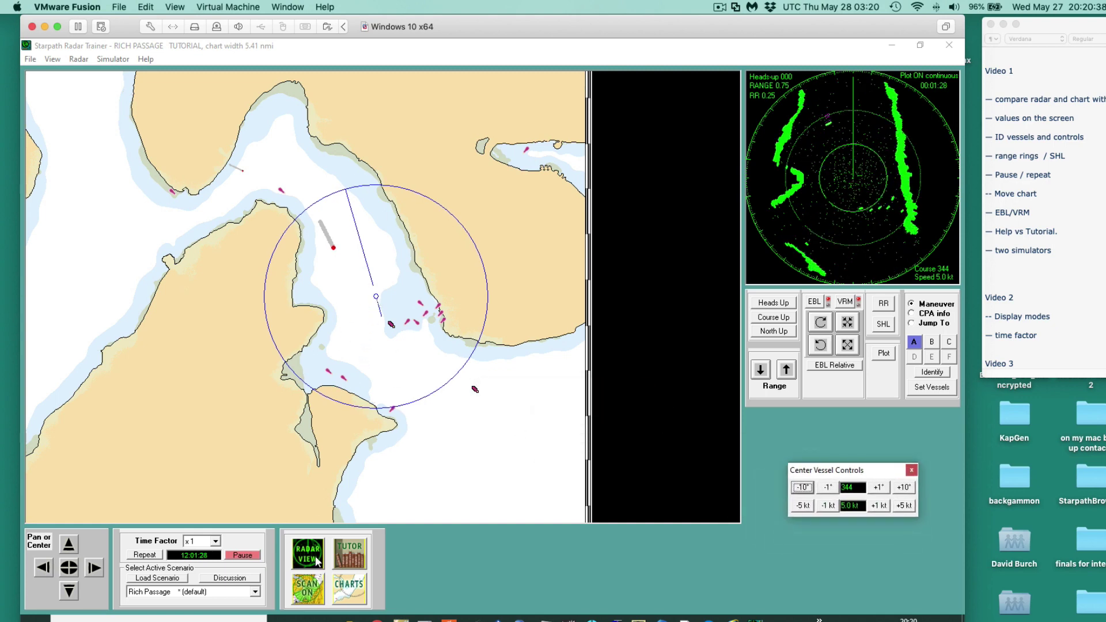
# Step: Turn on the scan sweep overlay and raise the radar range from 0.75 to 1.5
pyautogui.click(303, 592)
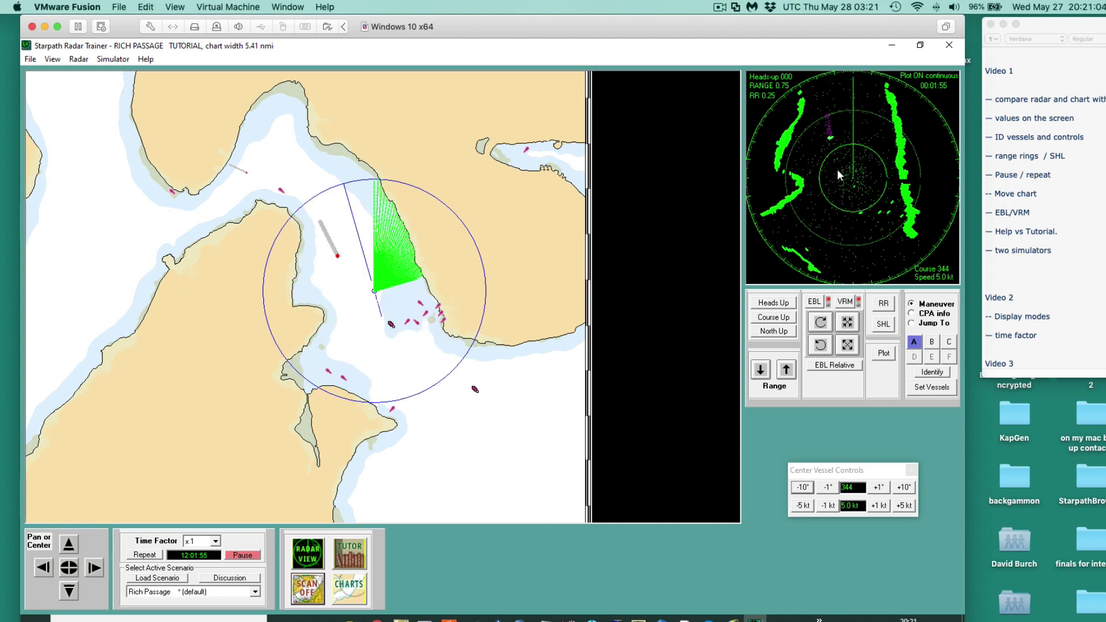
pyautogui.click(786, 371)
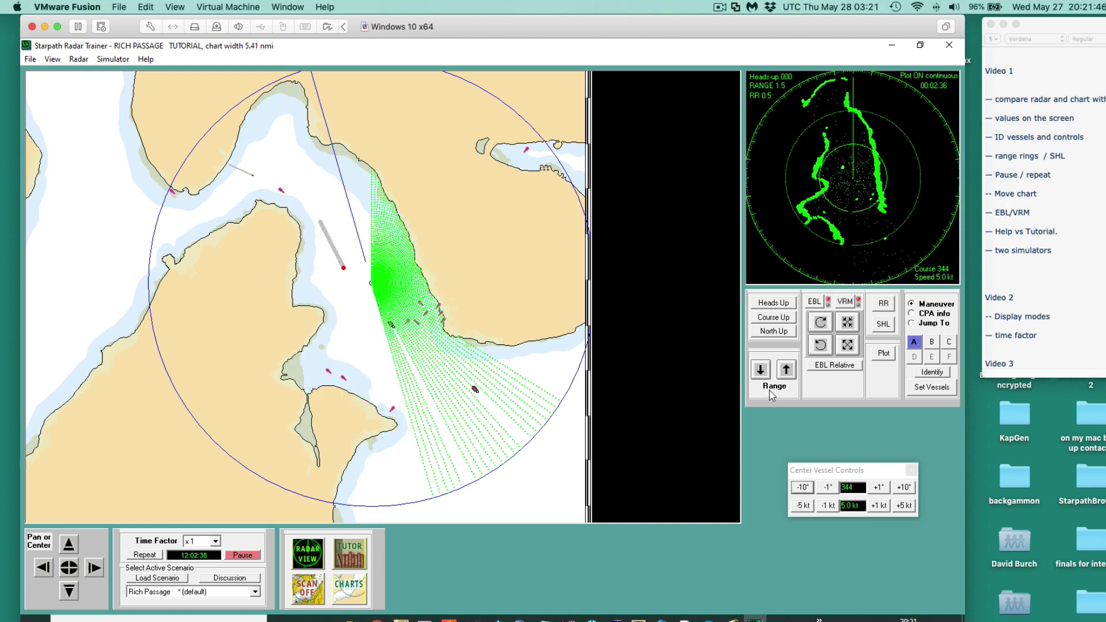
# Step: Drop the radar range to 0.75, then raise it back to 1.5 while the scan runs
pyautogui.click(761, 371)
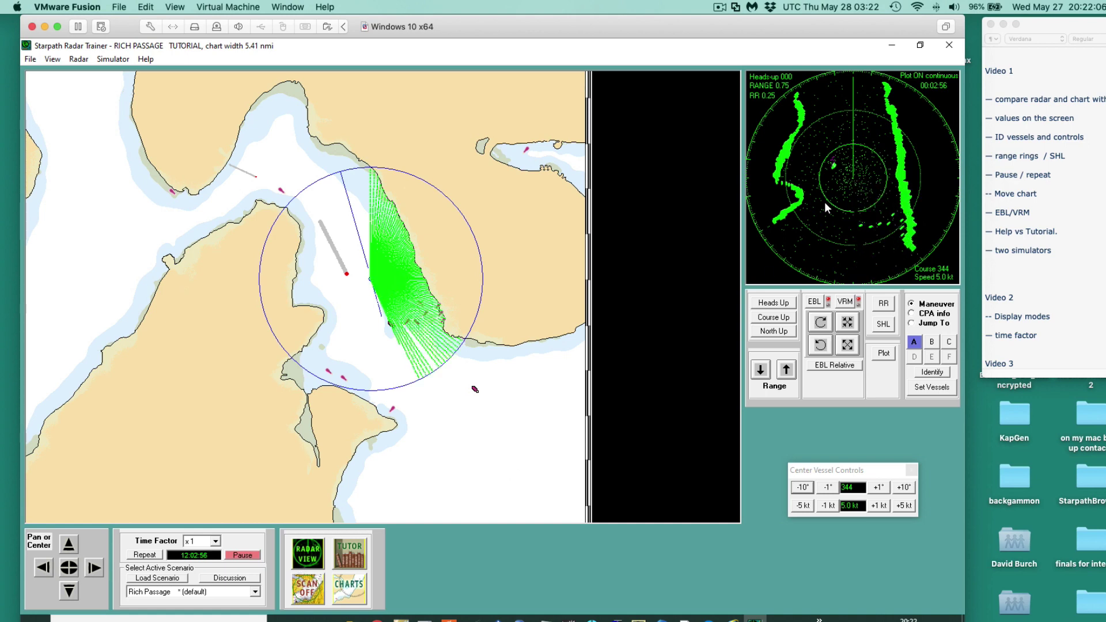
pyautogui.click(782, 371)
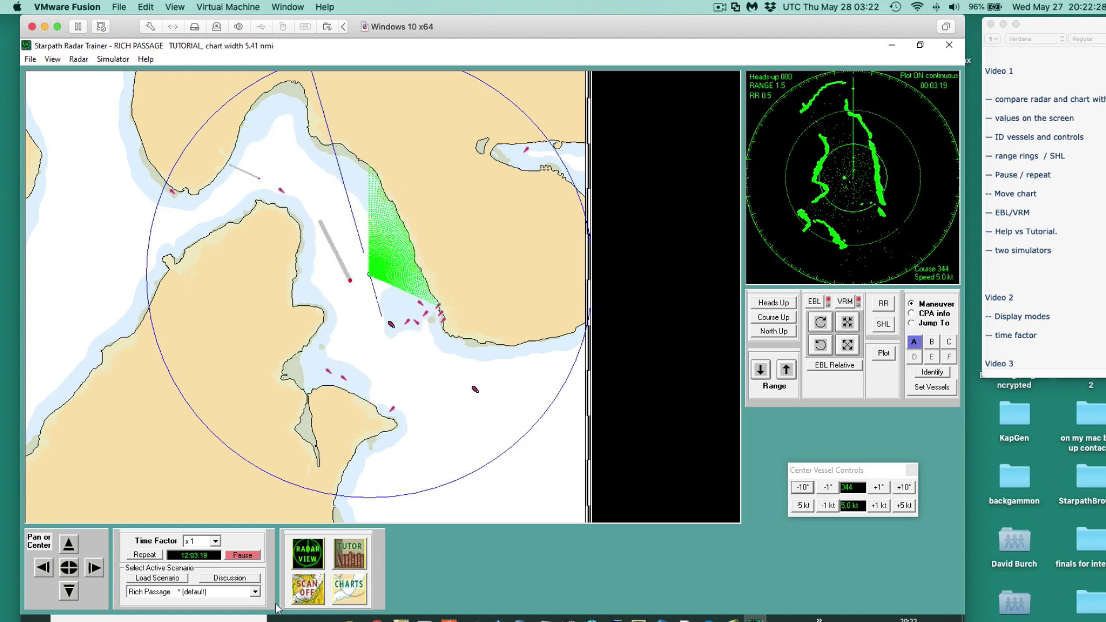
# Step: Switch the scan off, return range to 0.75 with 0.25 rings, and pan the chart slightly
pyautogui.click(311, 593)
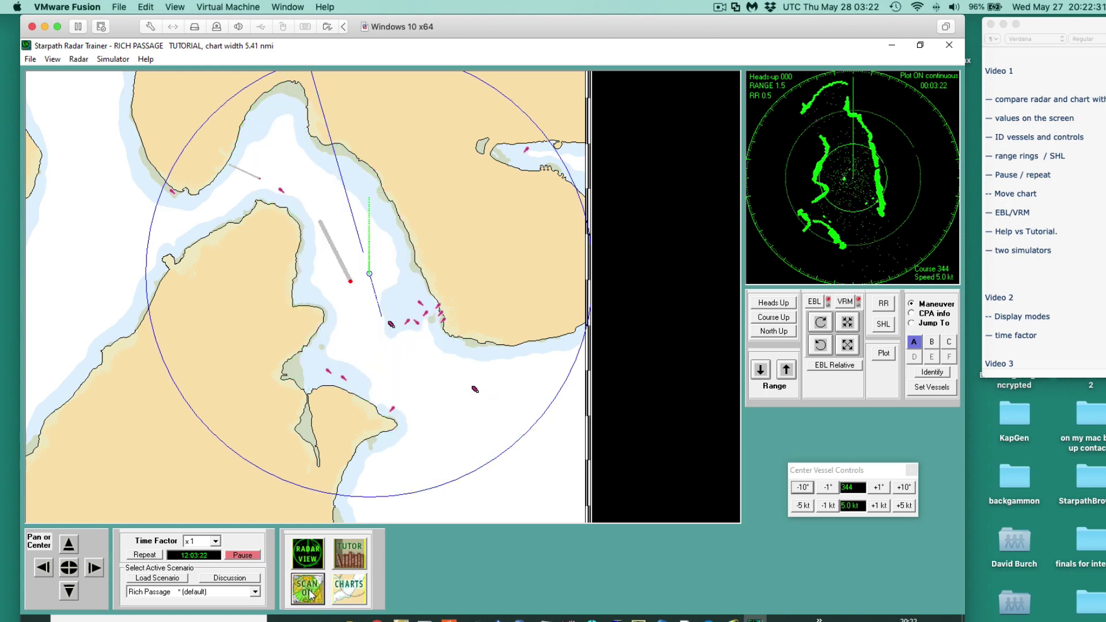
pyautogui.click(760, 370)
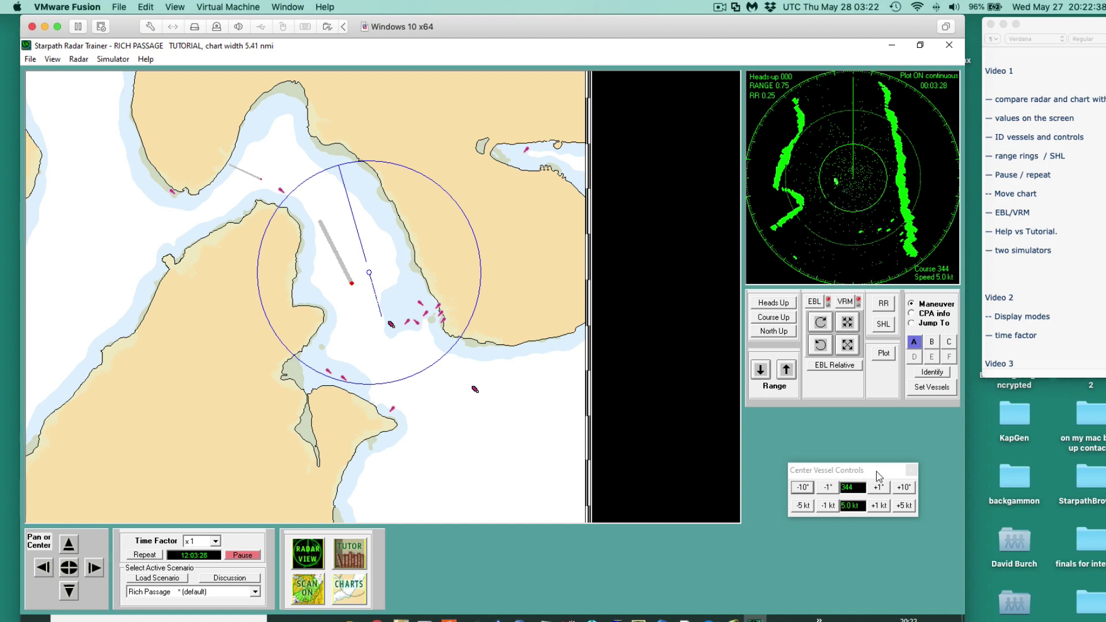
pyautogui.moveTo(878, 476); pyautogui.dragTo(837, 470)
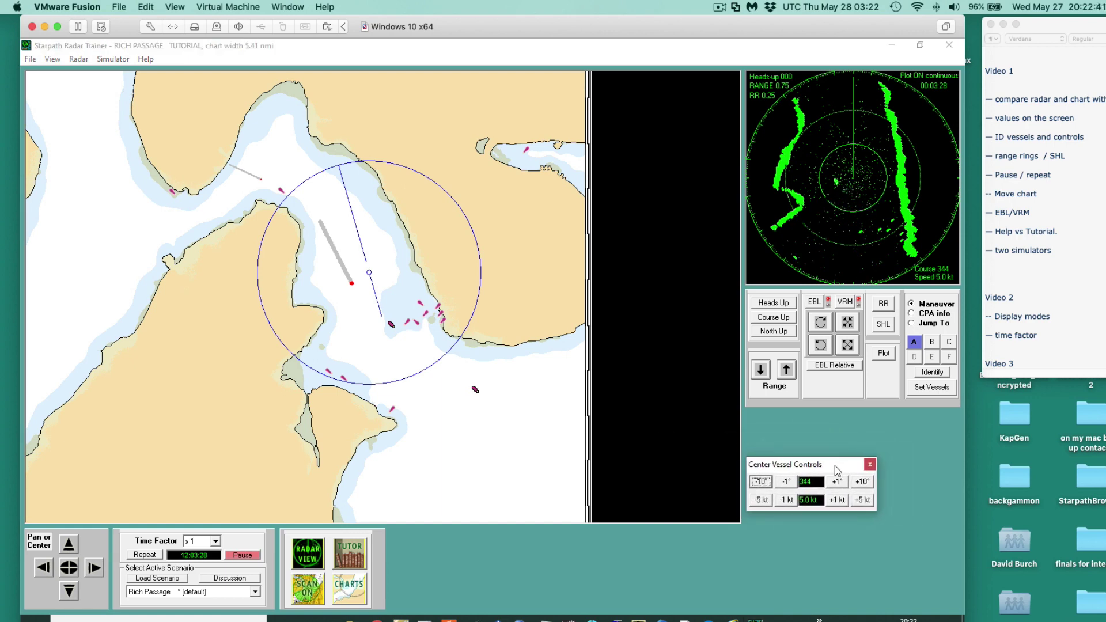
pyautogui.click(92, 569)
pyautogui.click(91, 568)
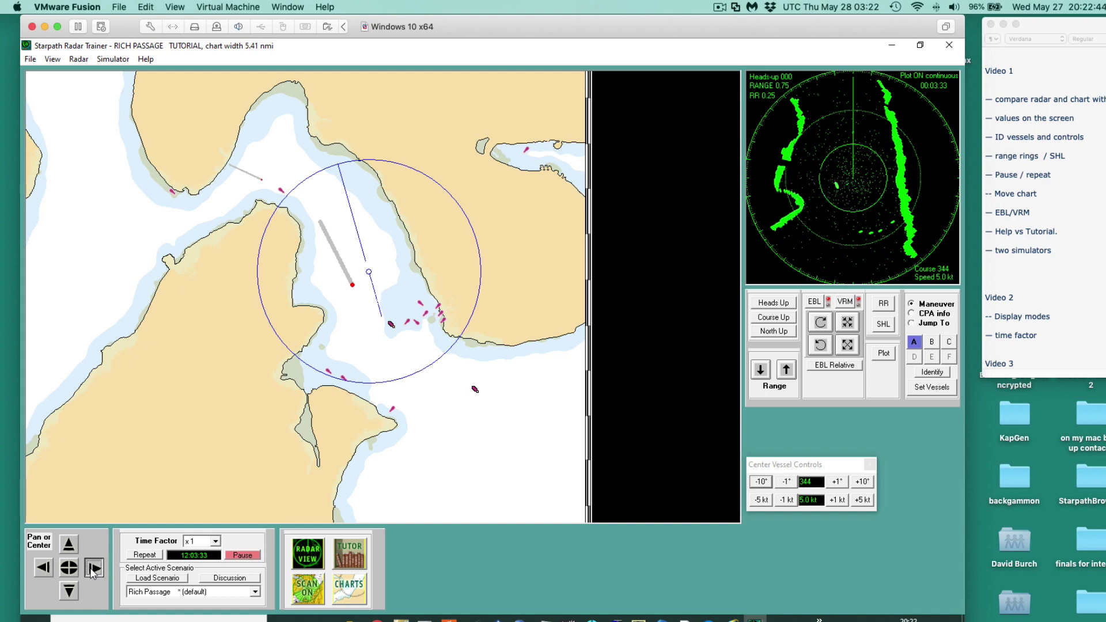
pyautogui.click(43, 568)
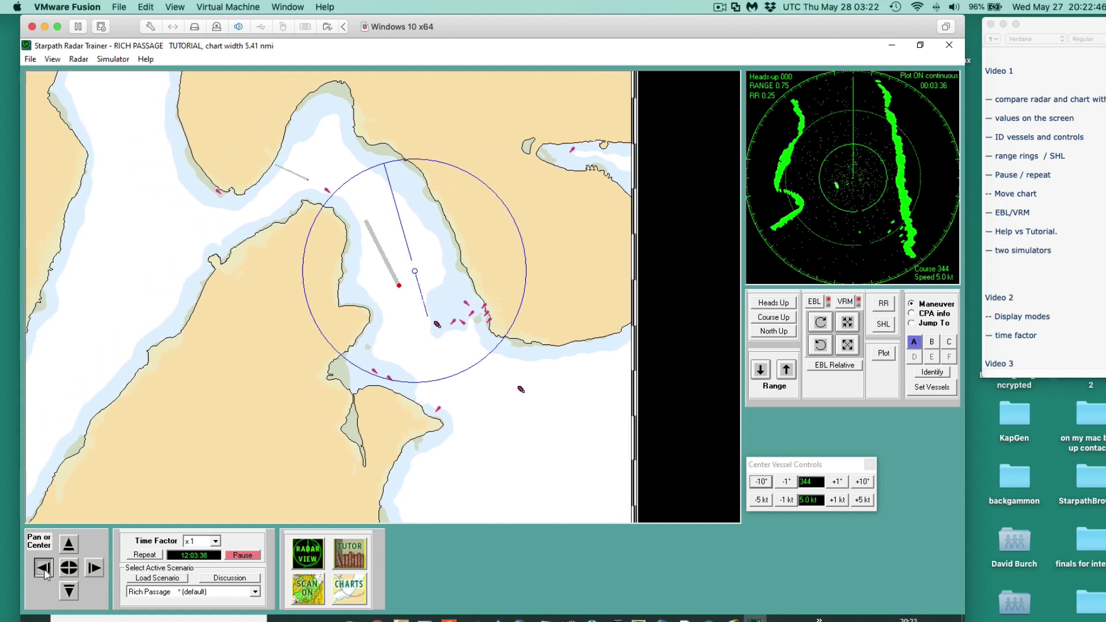
pyautogui.click(69, 592)
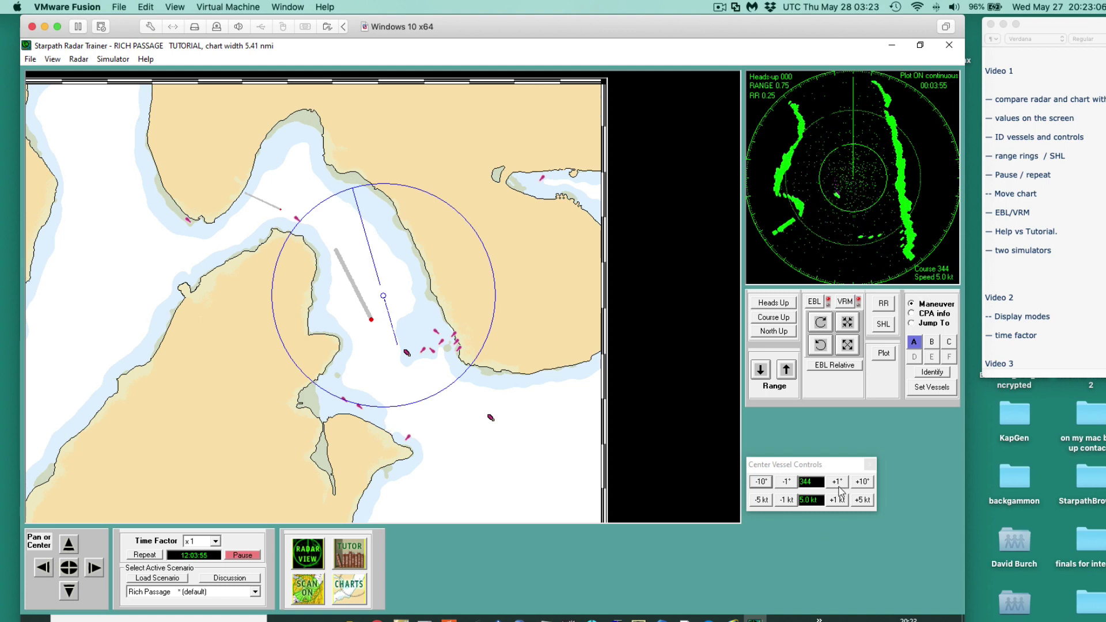
# Step: Move the vessel controls near the chart and steer from course 344 to 314 with -10° turns
pyautogui.moveTo(841, 464); pyautogui.dragTo(620, 320)
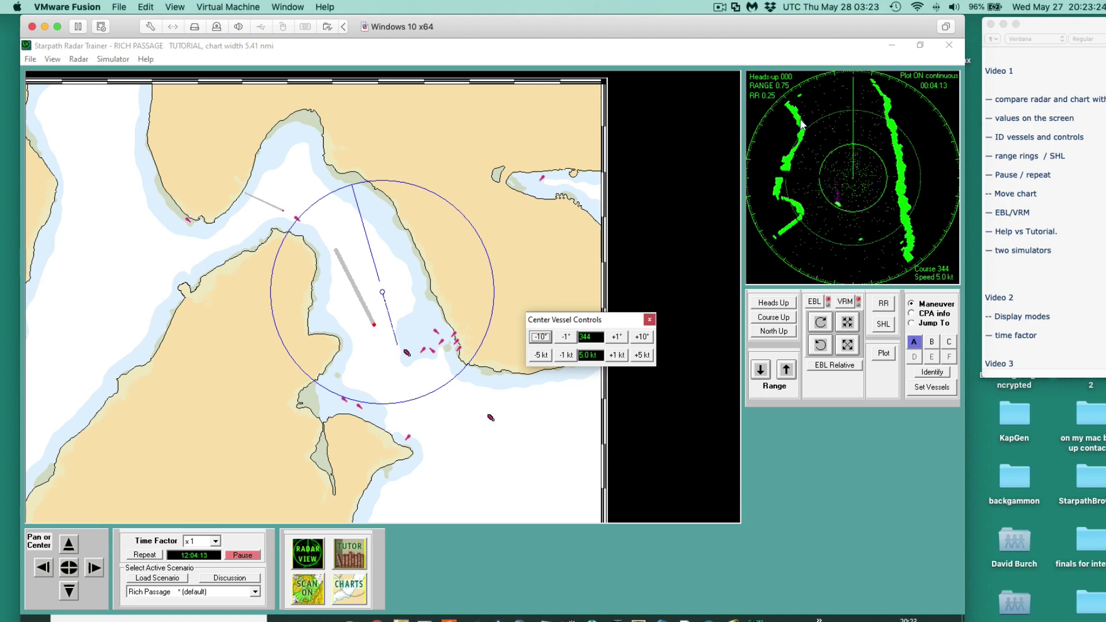
pyautogui.click(540, 340)
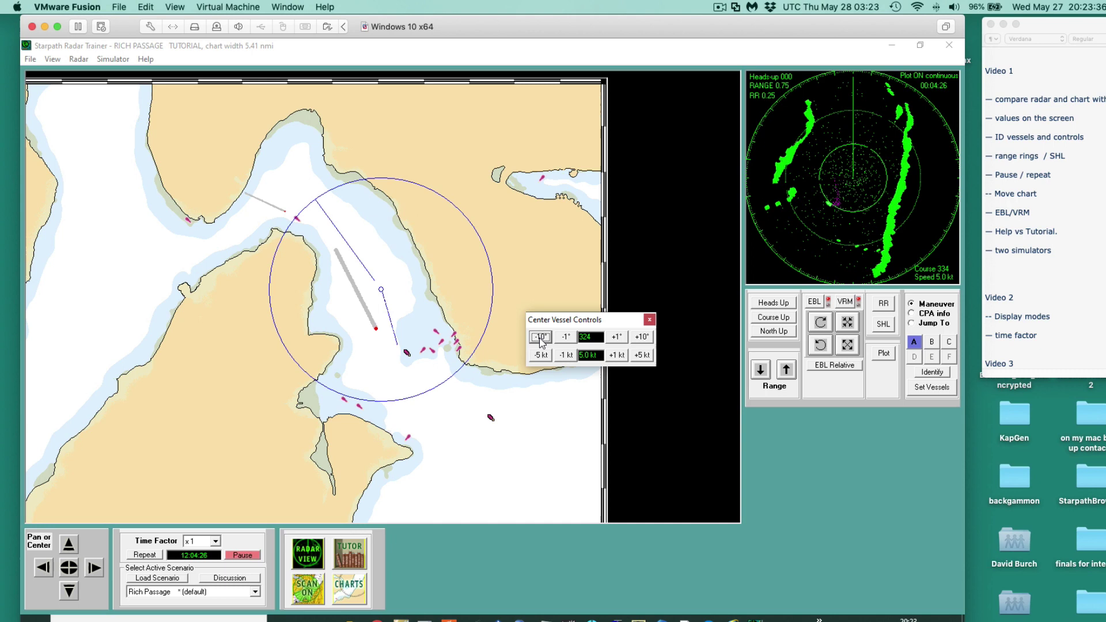
pyautogui.click(540, 337)
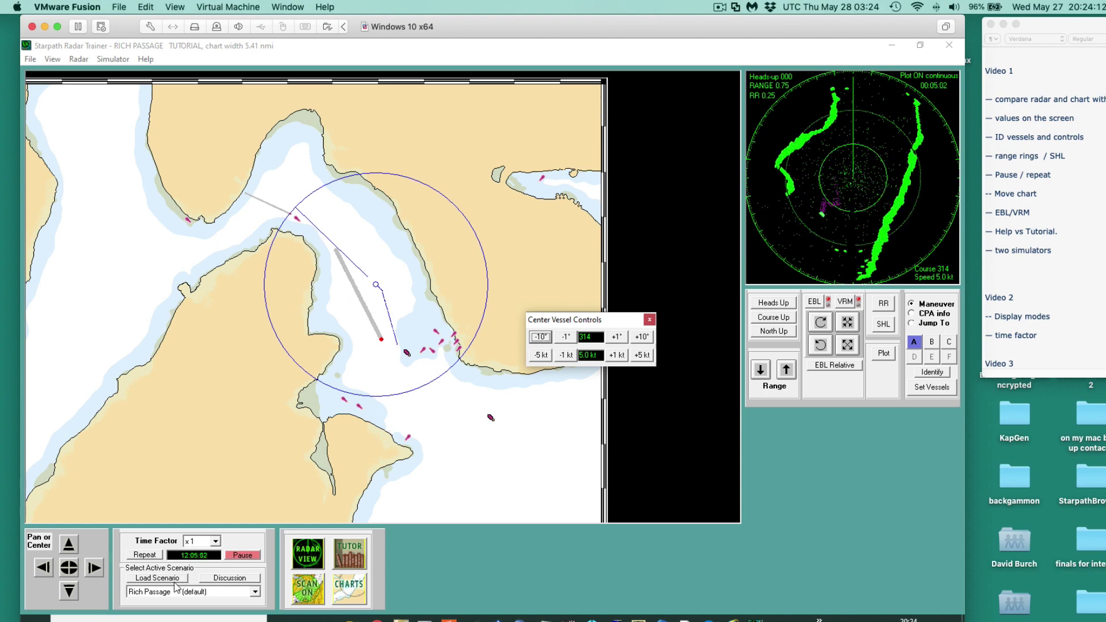
# Step: Pause, keep time factor x1, resume, and restart Rich Passage from the beginning
pyautogui.click(252, 566)
pyautogui.click(239, 555)
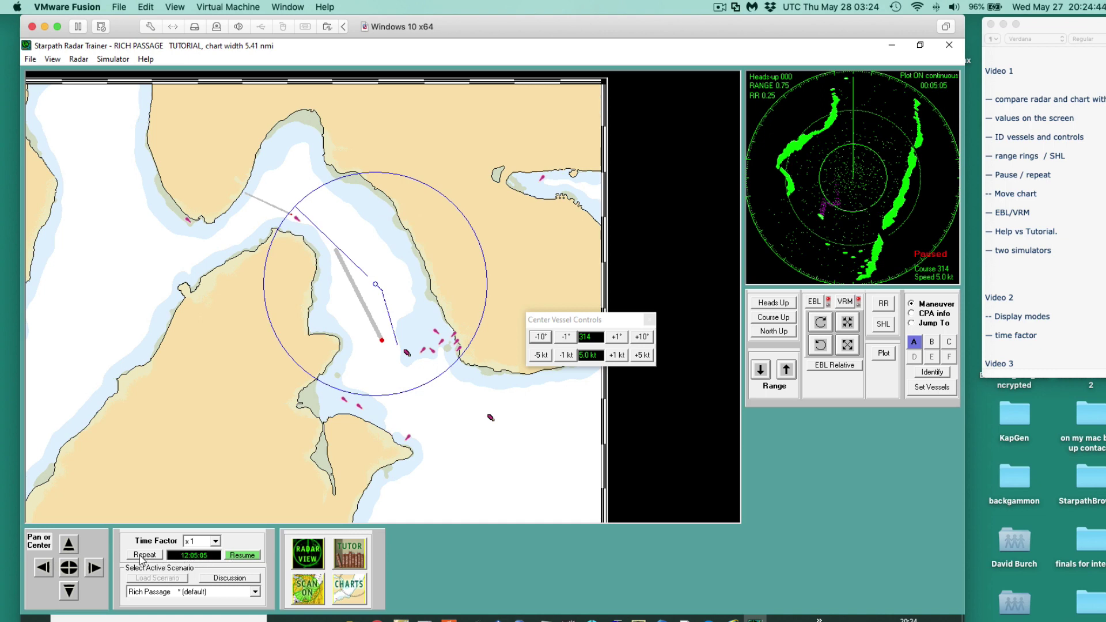
pyautogui.click(216, 542)
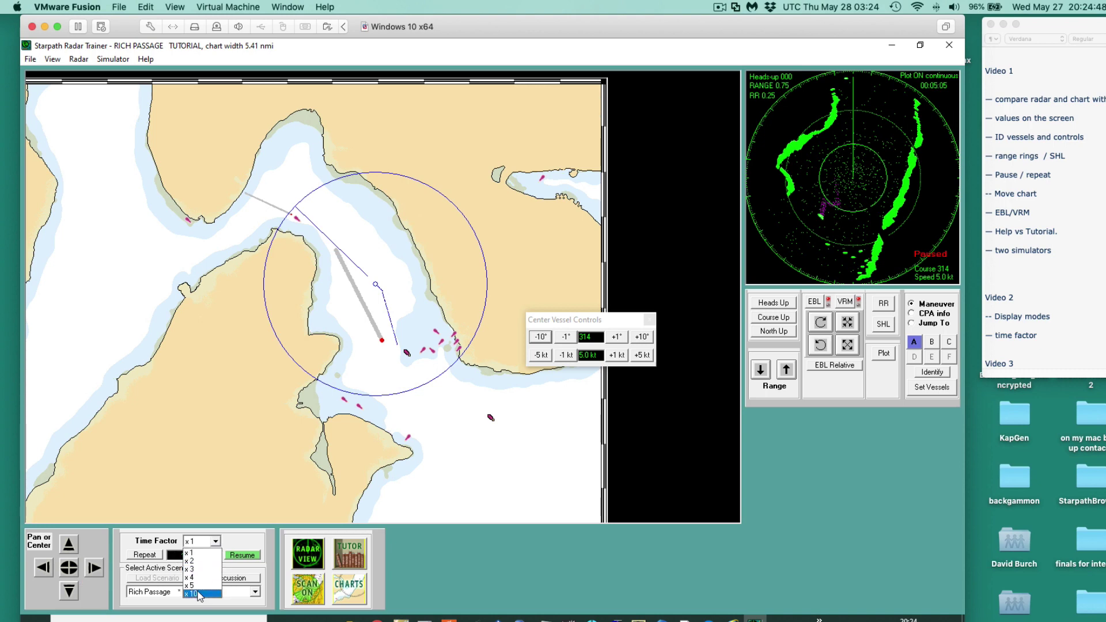
pyautogui.click(298, 507)
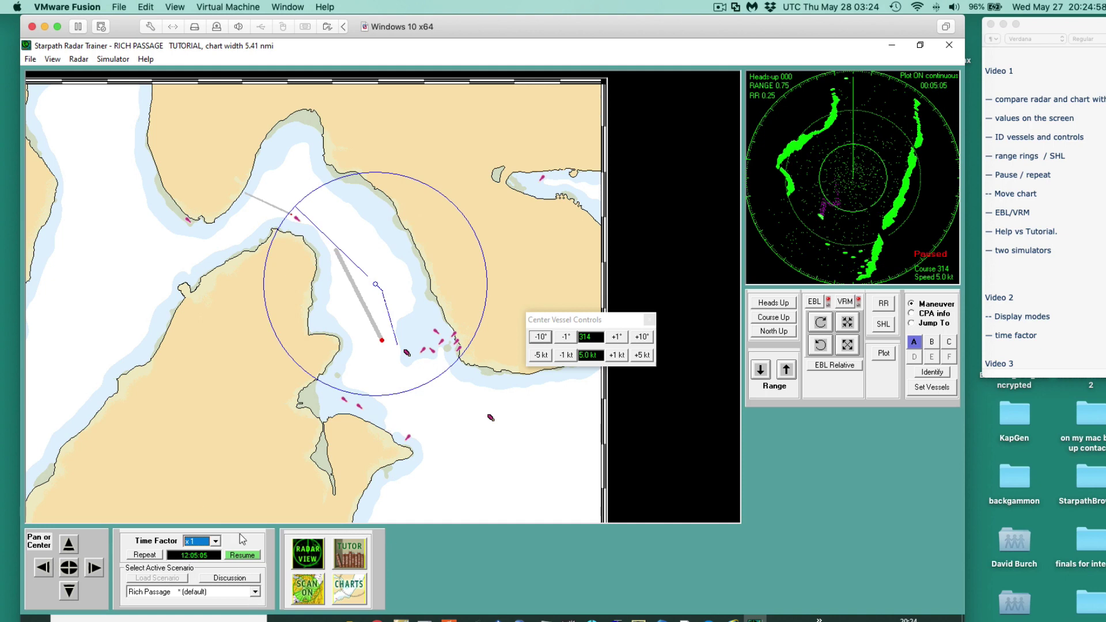
pyautogui.click(242, 556)
pyautogui.click(148, 555)
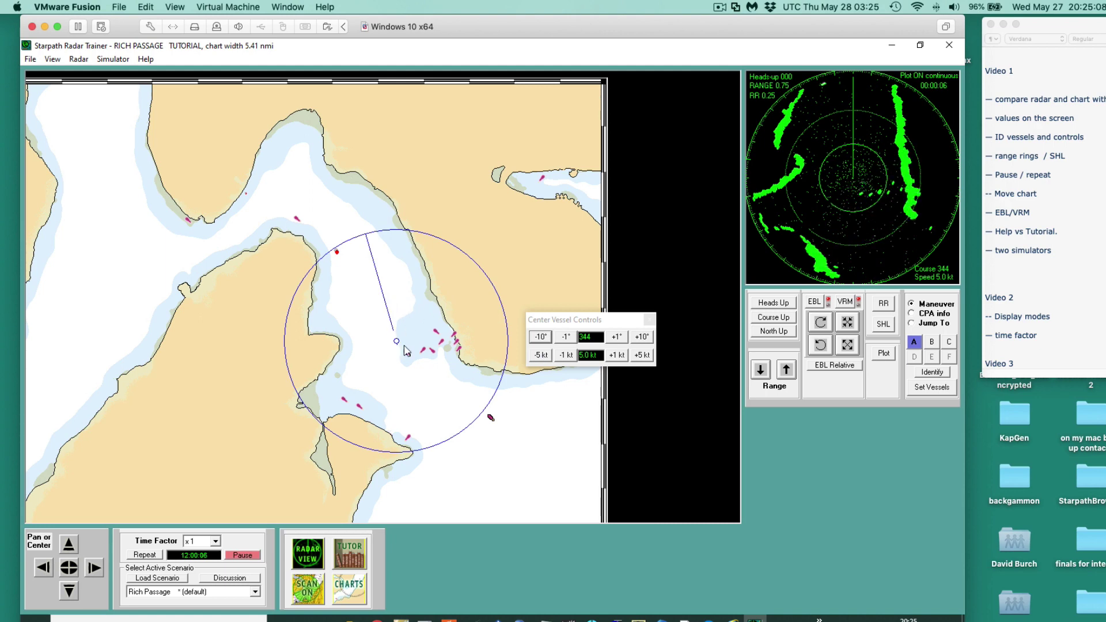
# Step: Raise own vessel's speed from 5.0 to 15.0 kt with two +5 kt steps
pyautogui.click(641, 355)
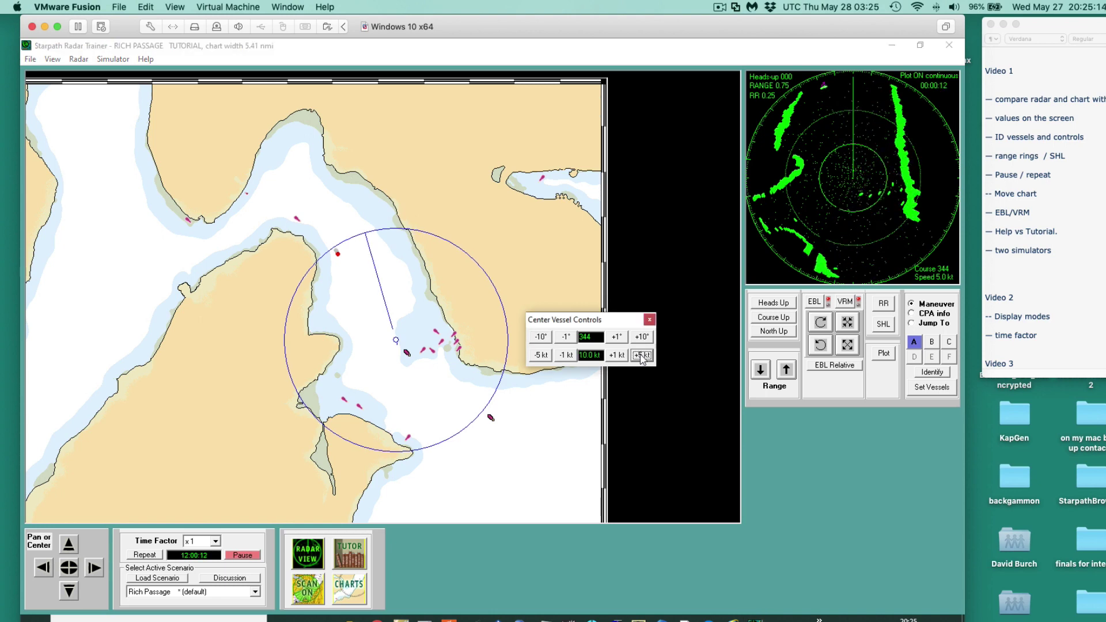
pyautogui.click(641, 355)
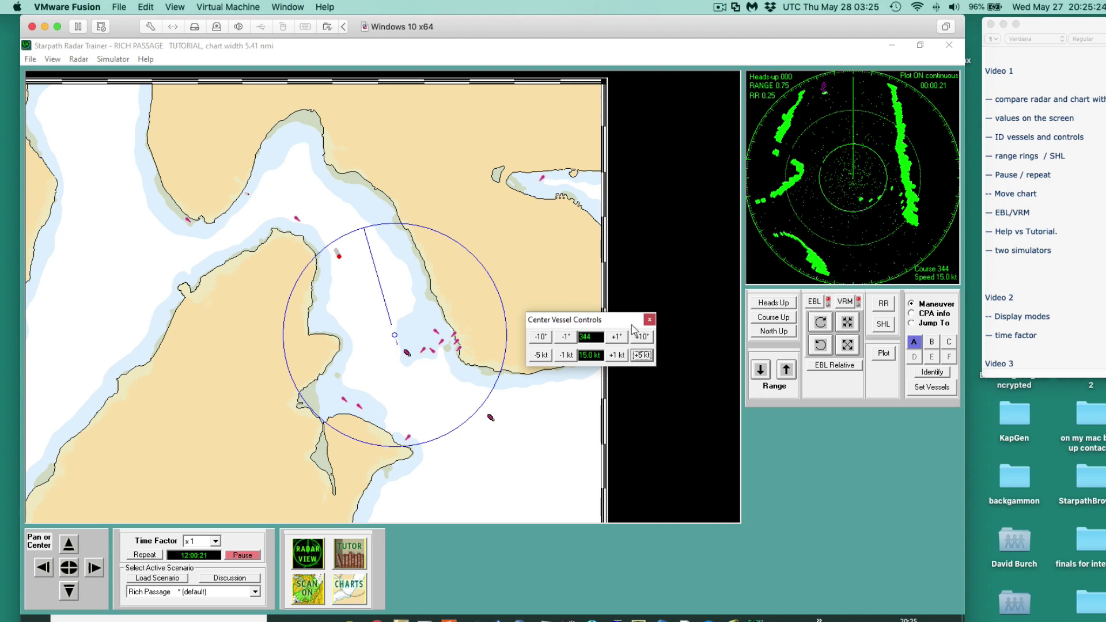
# Step: Move the vessel controls aside, cut speed with two -5 kt steps, and switch on the EBL
pyautogui.moveTo(625, 322); pyautogui.dragTo(884, 428)
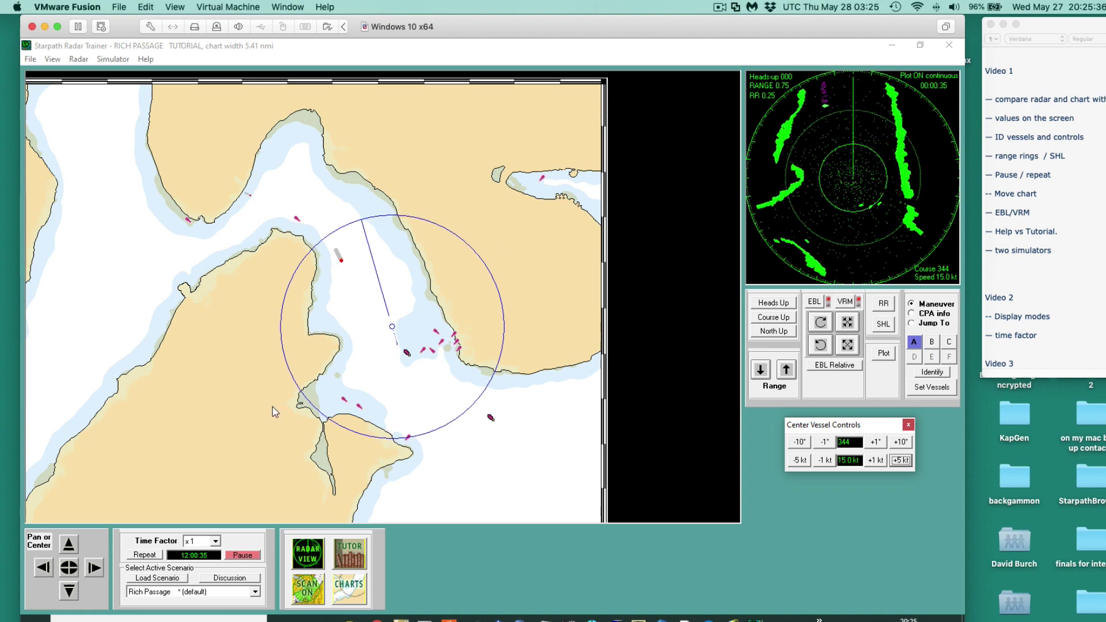
pyautogui.click(800, 460)
pyautogui.click(799, 460)
pyautogui.click(800, 460)
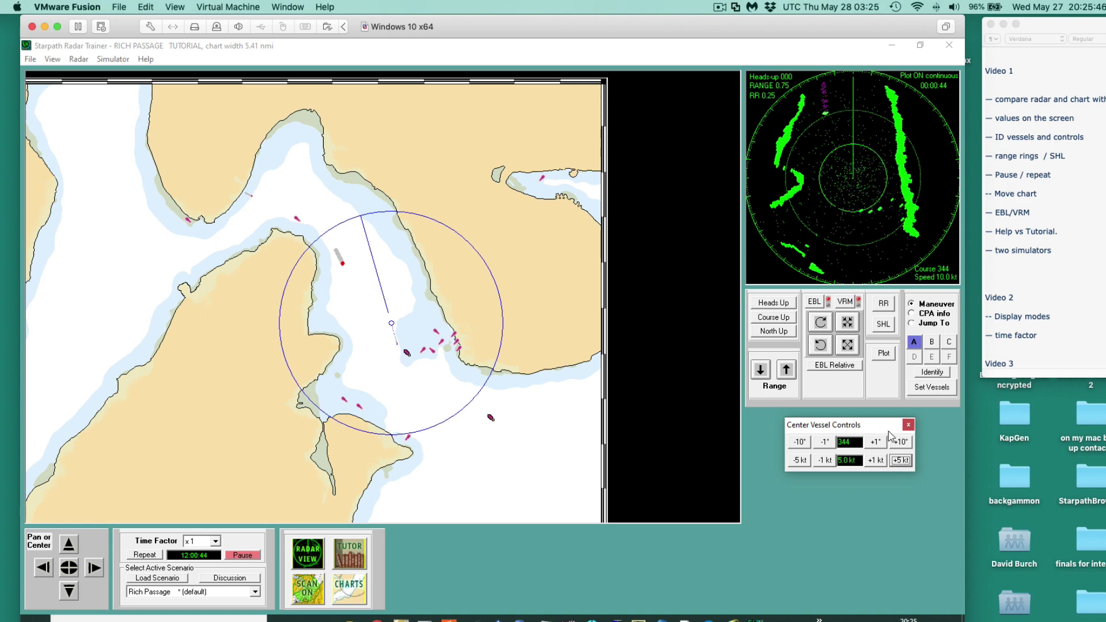
pyautogui.moveTo(888, 431); pyautogui.dragTo(862, 433)
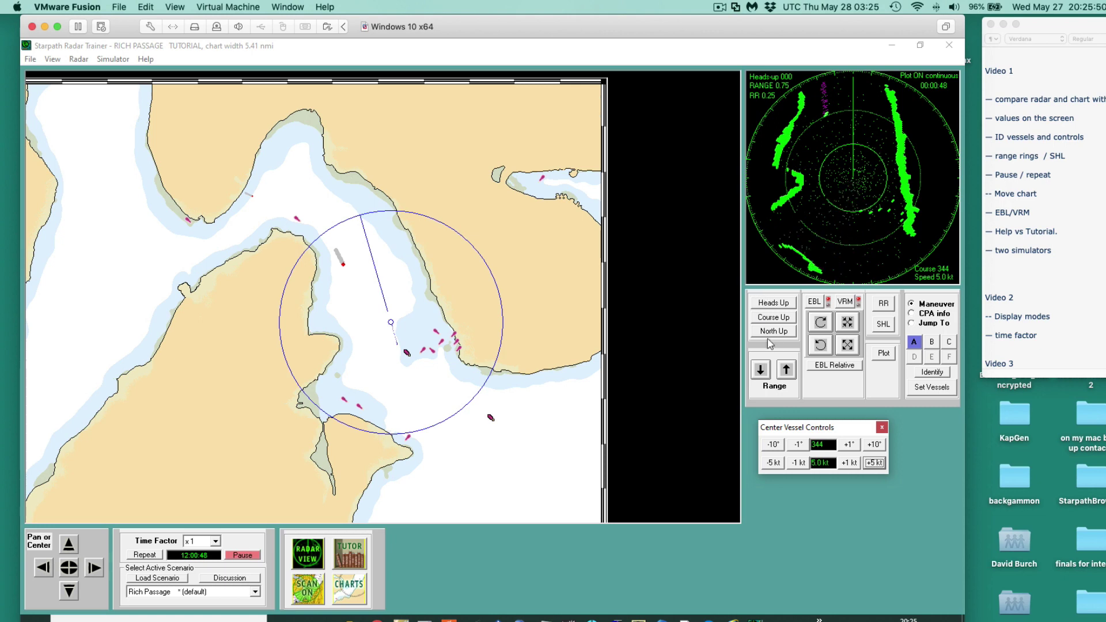
pyautogui.click(815, 304)
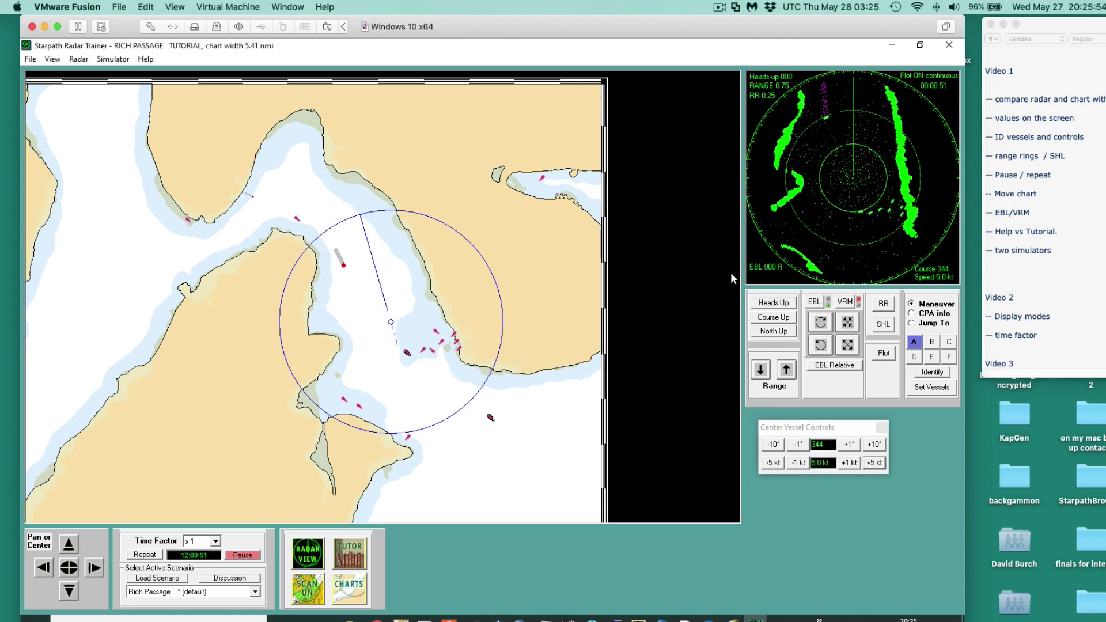
# Step: Rotate the EBL counter-clockwise until its readout shows 335 R
pyautogui.click(826, 345)
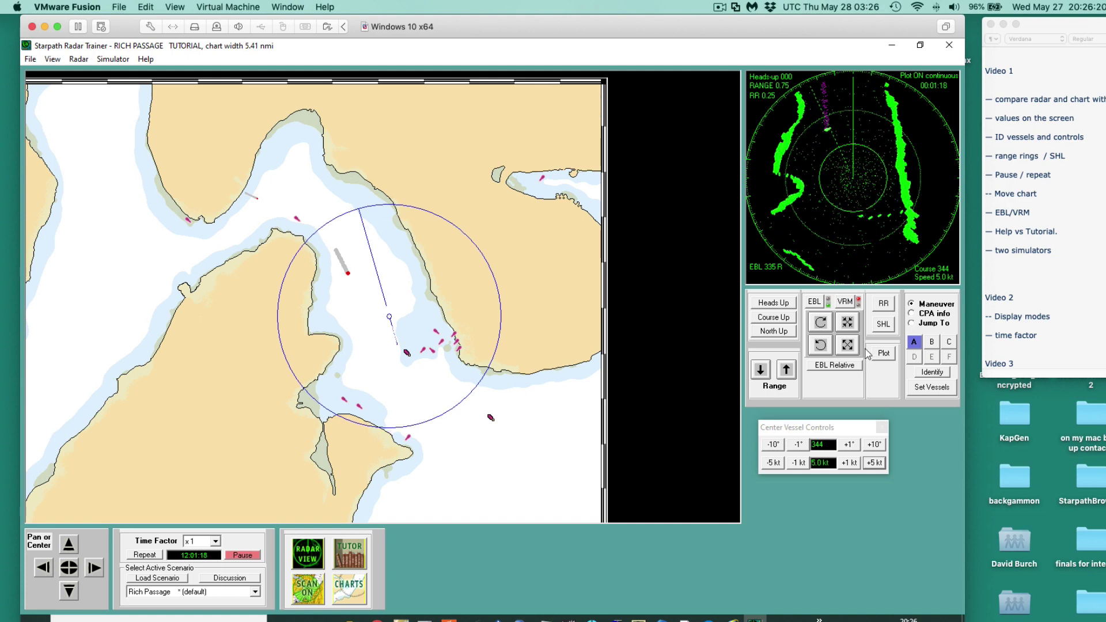
# Step: Switch on the variable range marker and expand it out to 0.31
pyautogui.click(845, 301)
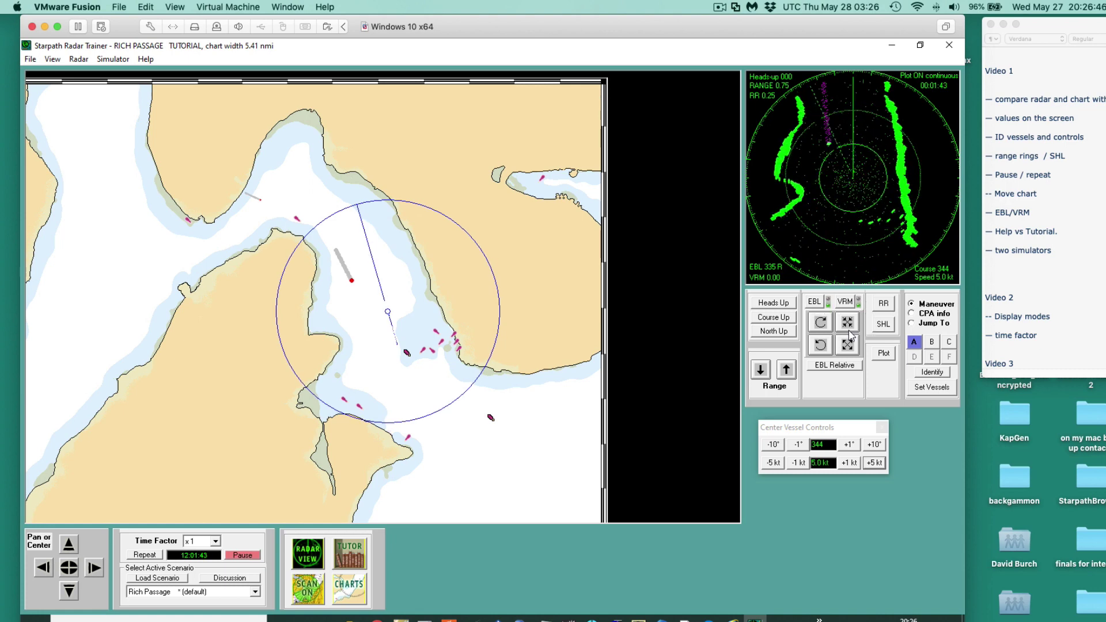
pyautogui.click(848, 350)
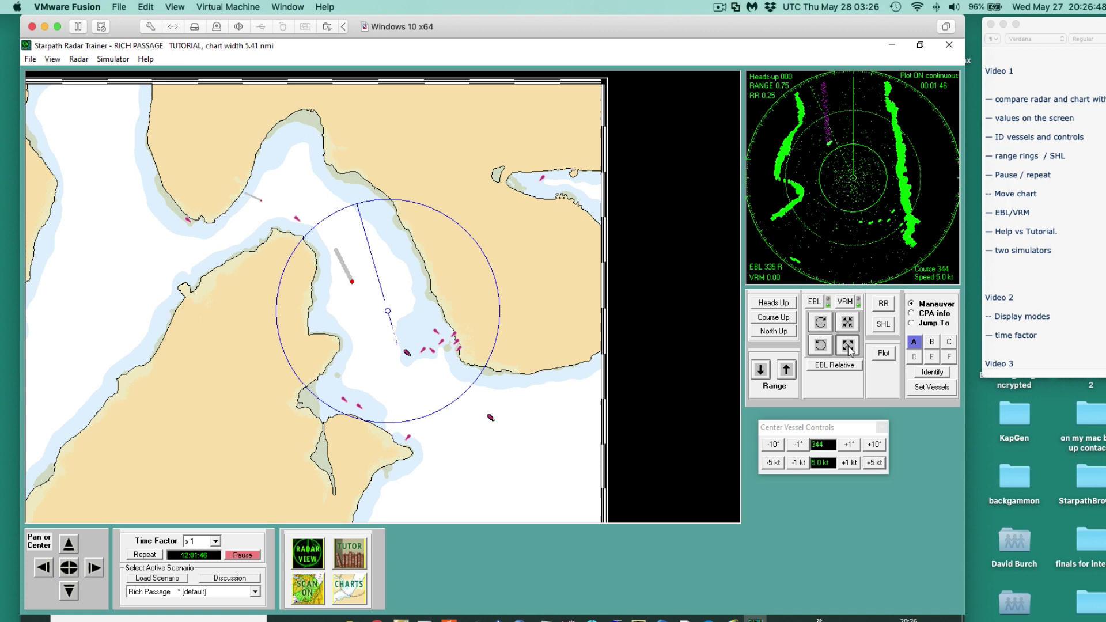
pyautogui.click(849, 351)
pyautogui.click(848, 350)
pyautogui.click(848, 350)
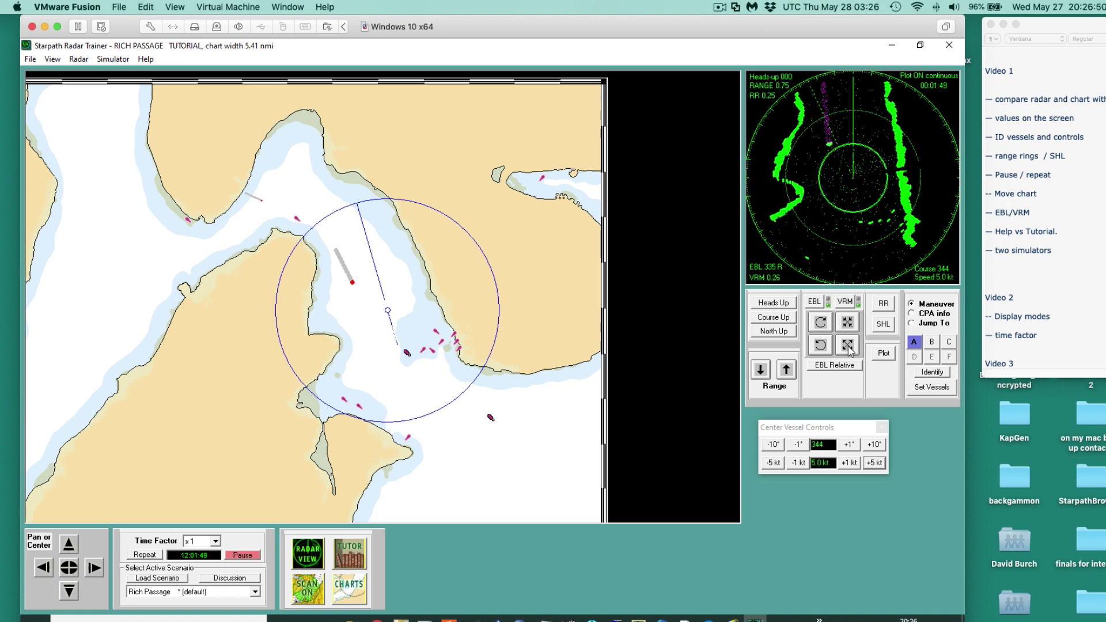
pyautogui.click(848, 350)
pyautogui.click(848, 350)
pyautogui.click(849, 351)
pyautogui.click(849, 350)
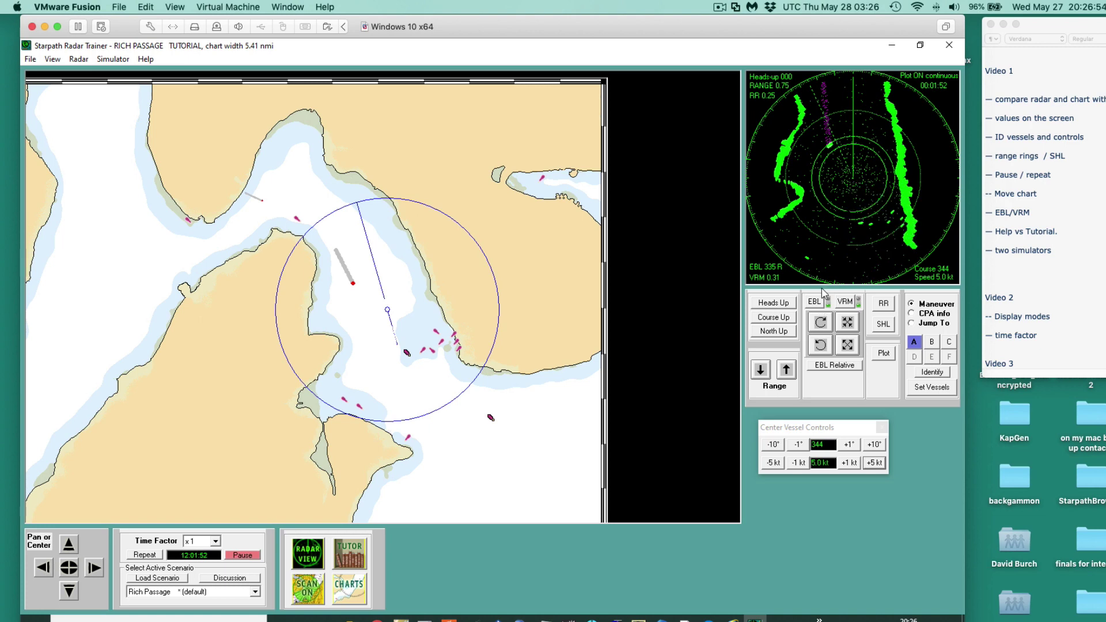
# Step: Turn off the fixed range rings, swing the EBL to 324 R, and shrink the VRM to 0.26
pyautogui.click(884, 305)
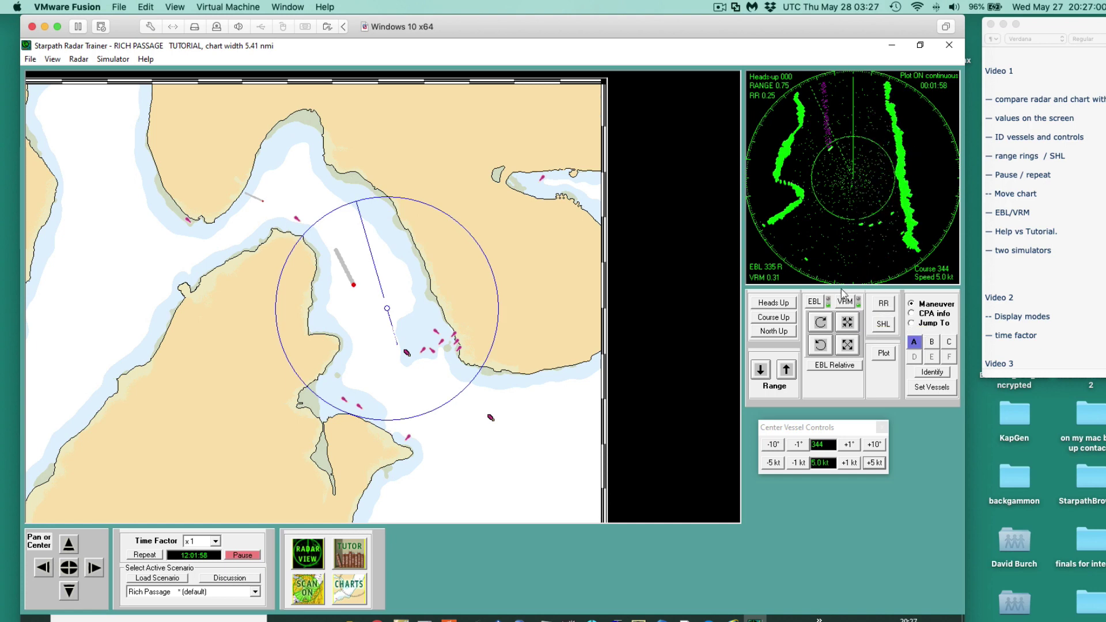
pyautogui.click(819, 344)
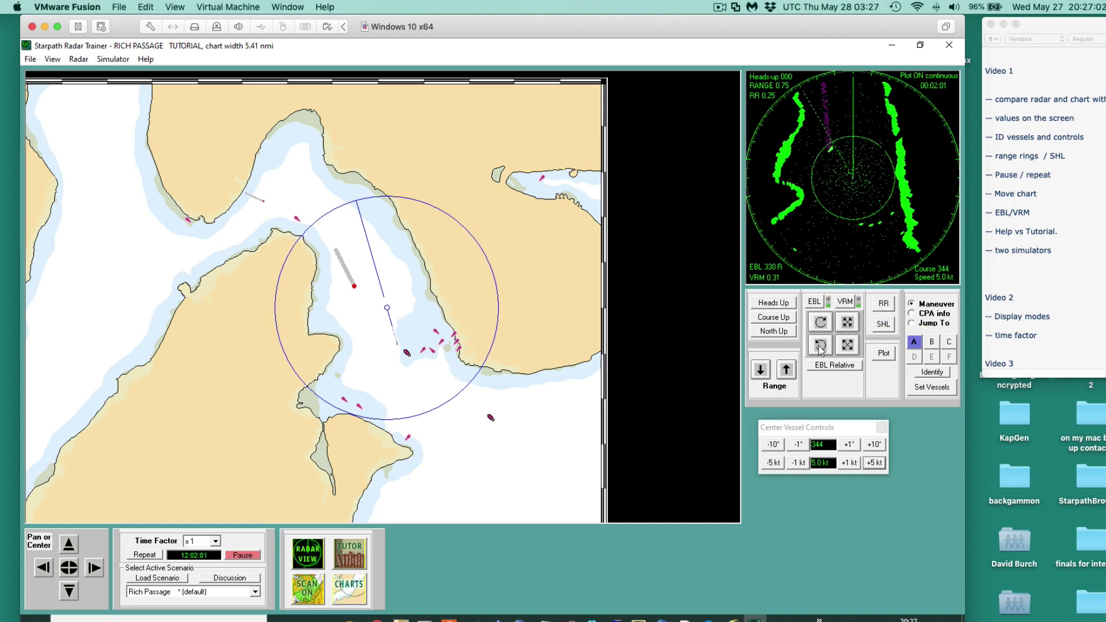
pyautogui.click(821, 348)
pyautogui.click(821, 349)
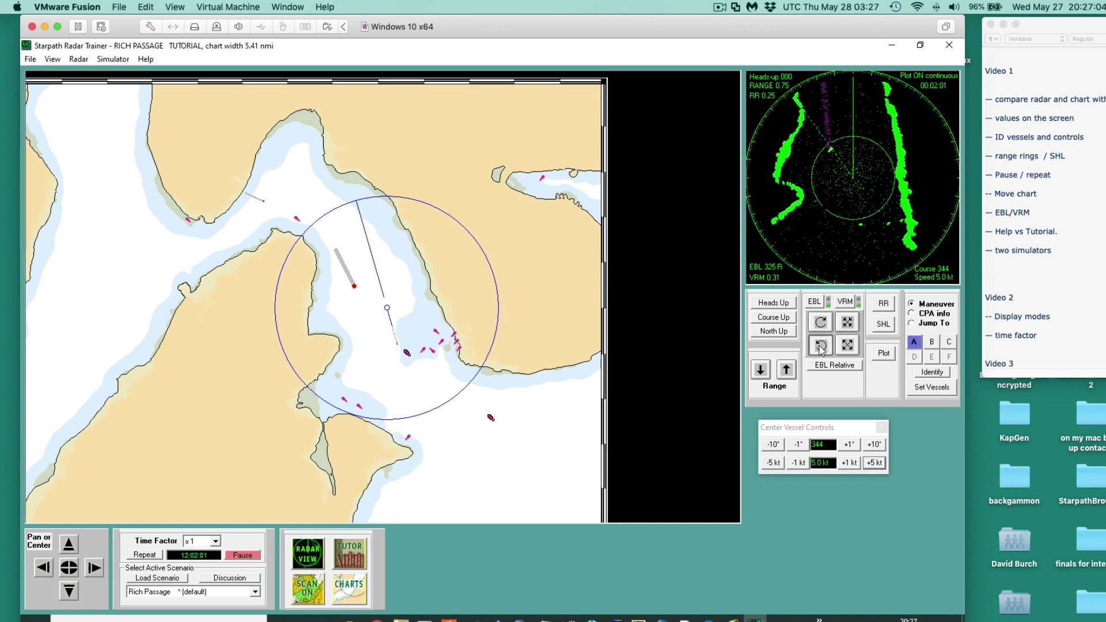
pyautogui.click(847, 322)
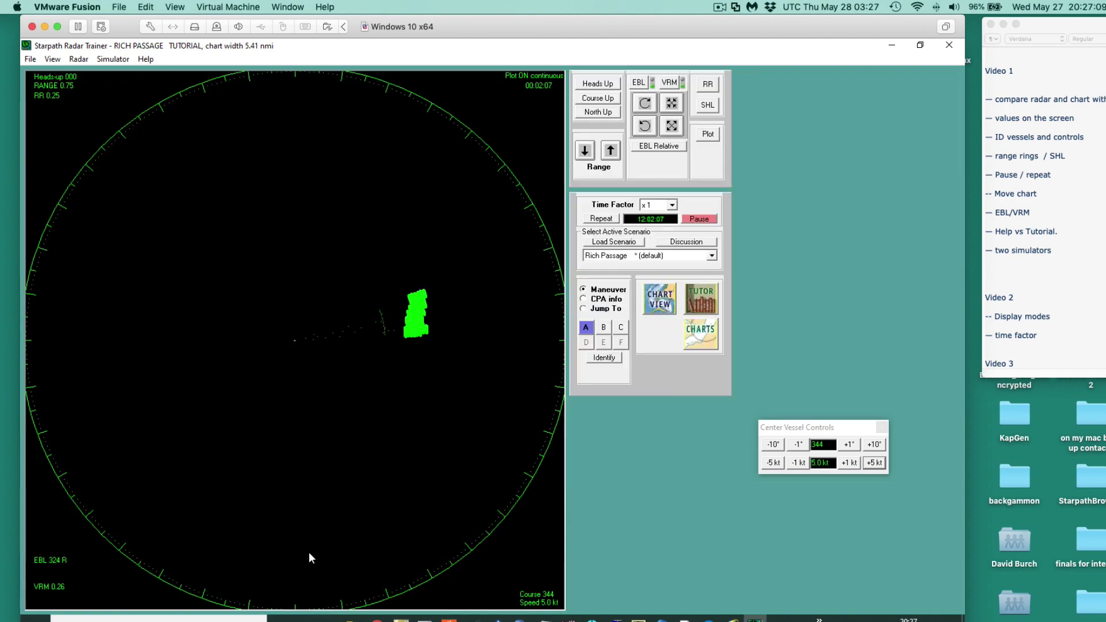
# Step: Switch to the full-size radar view, then set the VRM to 0.21 and the EBL to 325 R
pyautogui.click(308, 553)
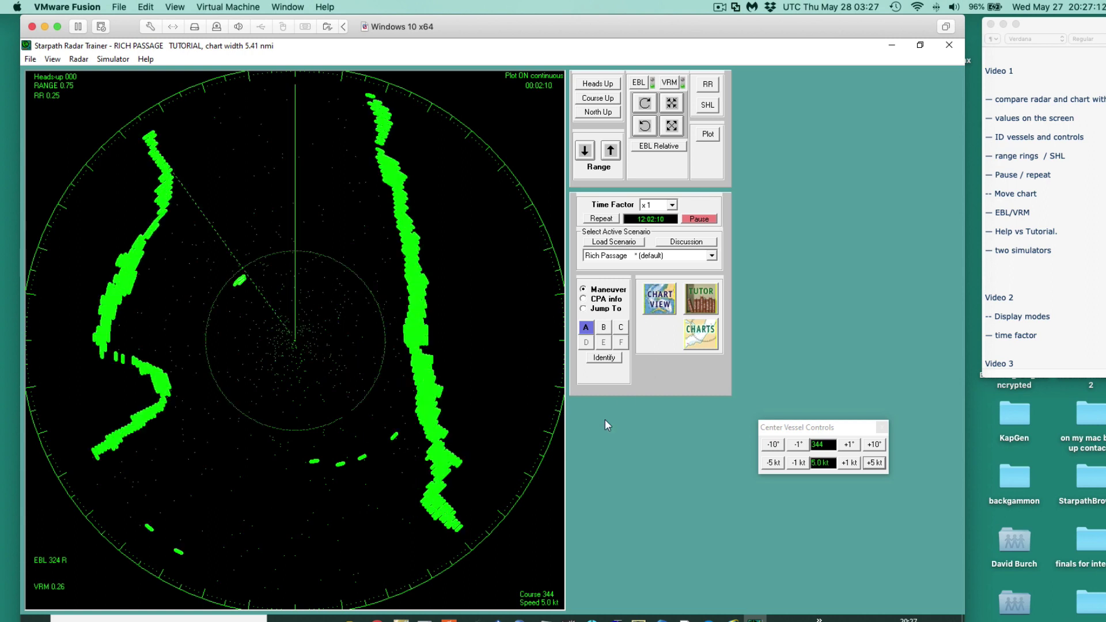
pyautogui.click(677, 108)
pyautogui.click(676, 107)
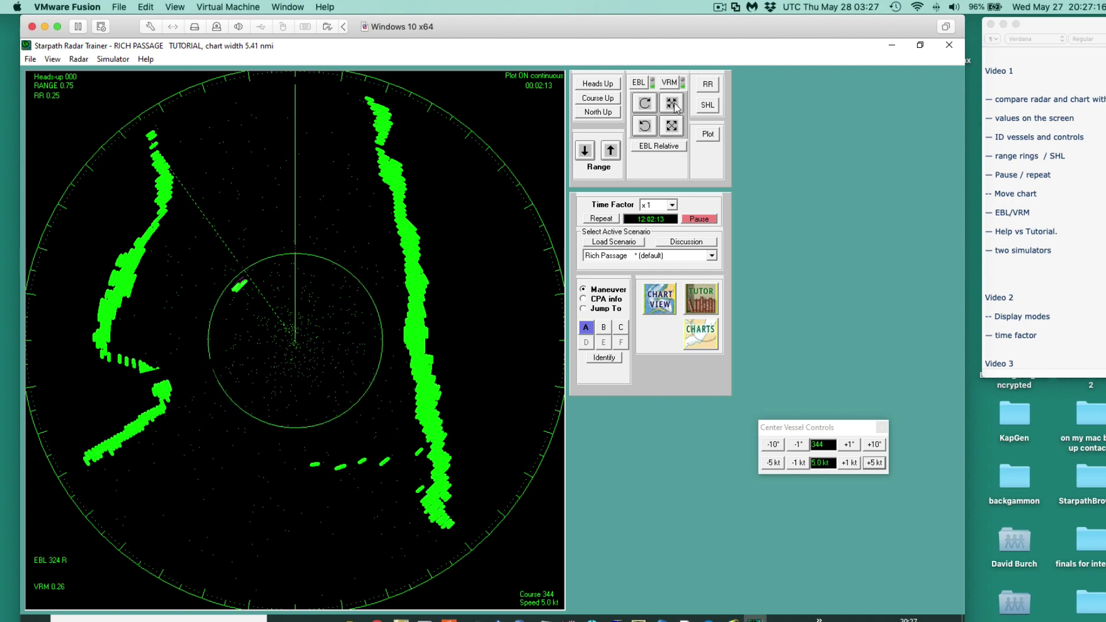
pyautogui.click(676, 107)
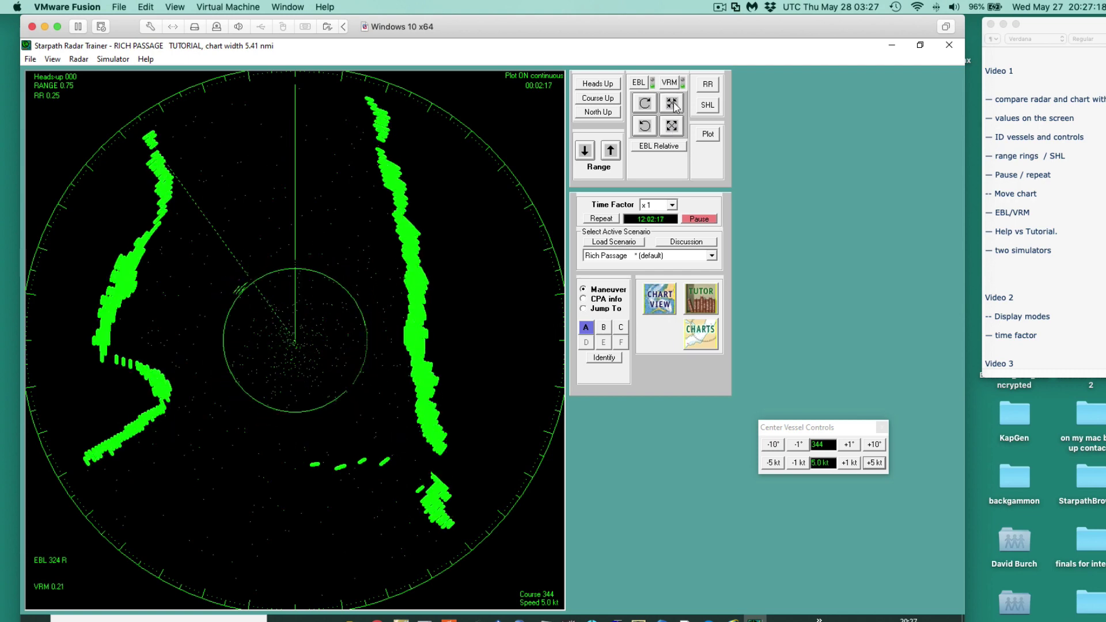
pyautogui.click(646, 105)
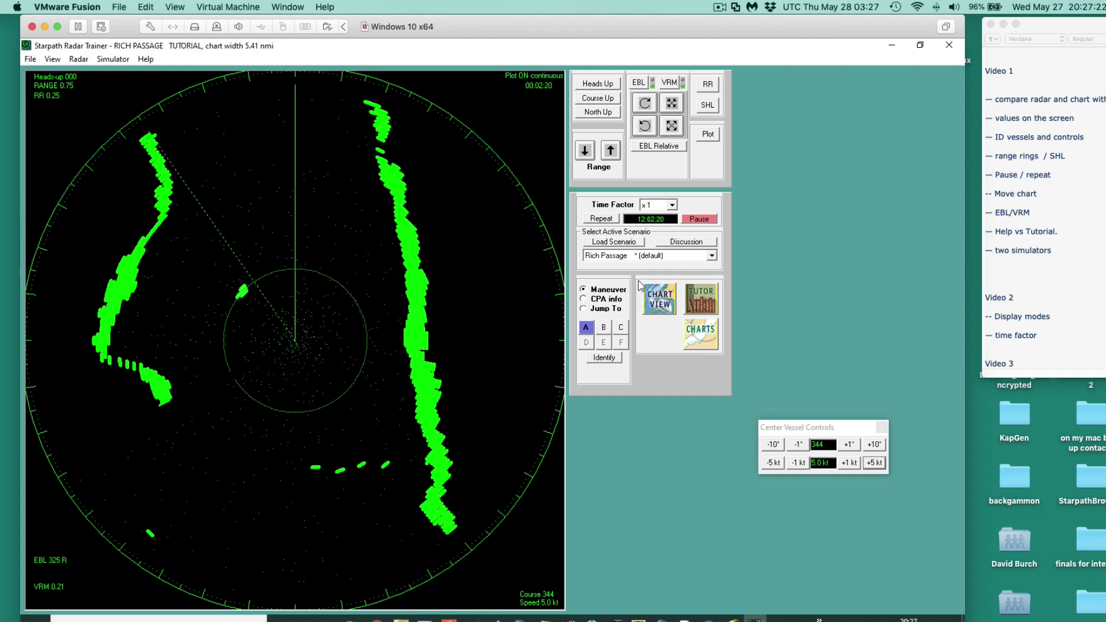
pyautogui.click(659, 300)
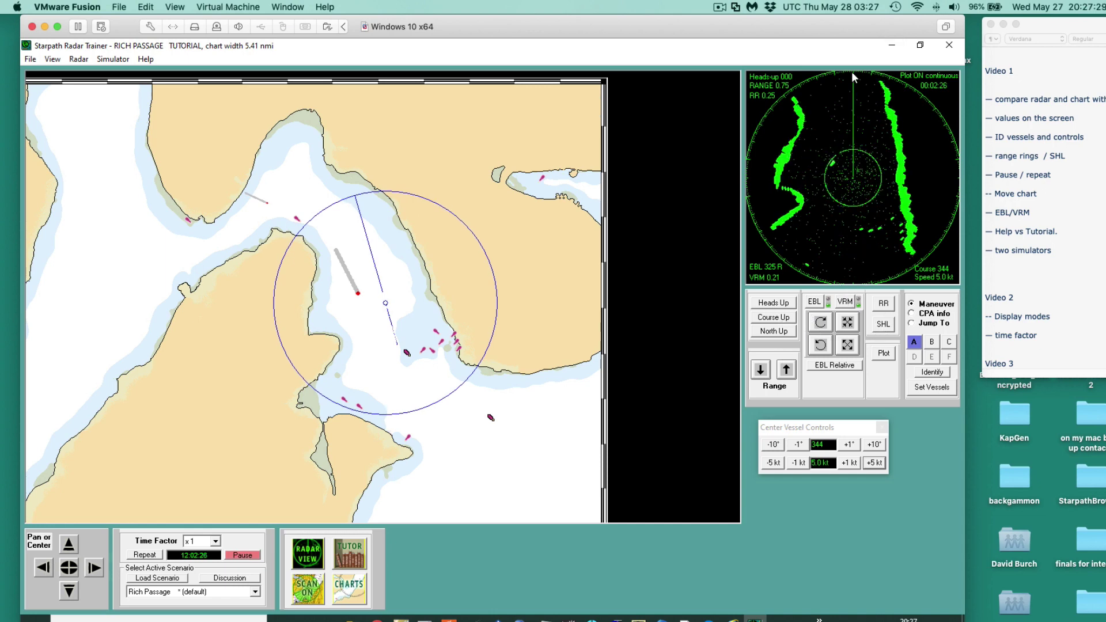
pyautogui.click(885, 325)
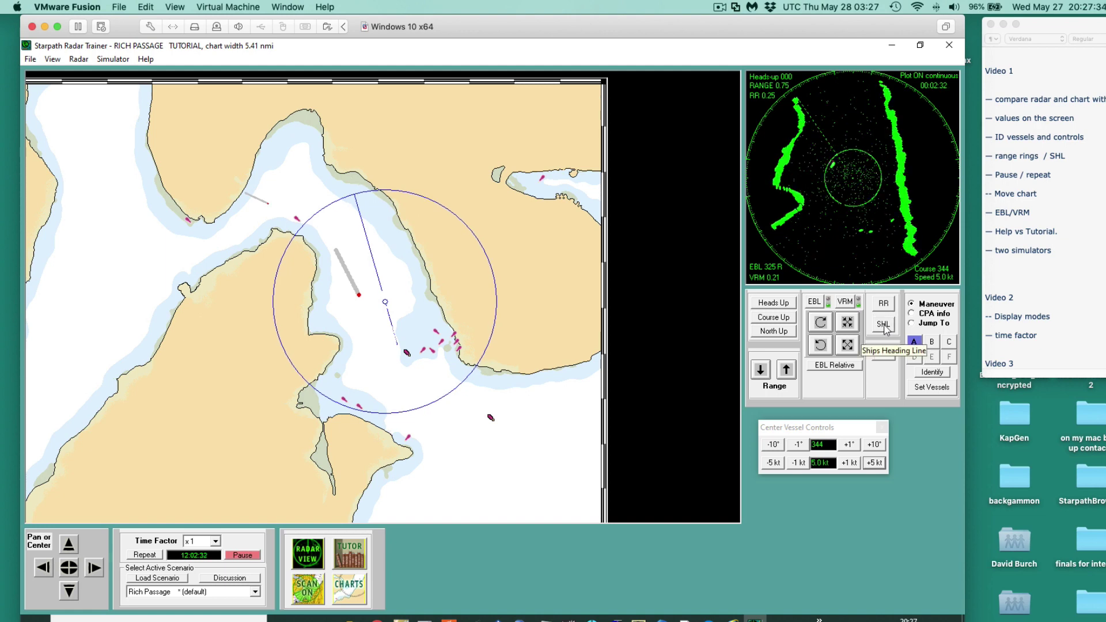
pyautogui.click(885, 326)
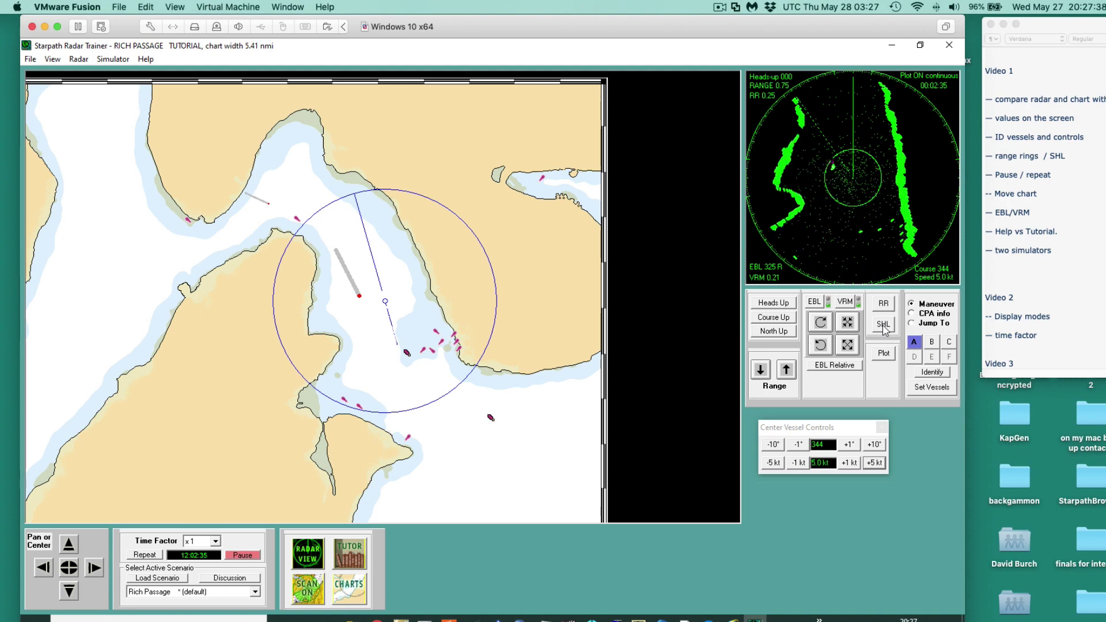
pyautogui.click(885, 326)
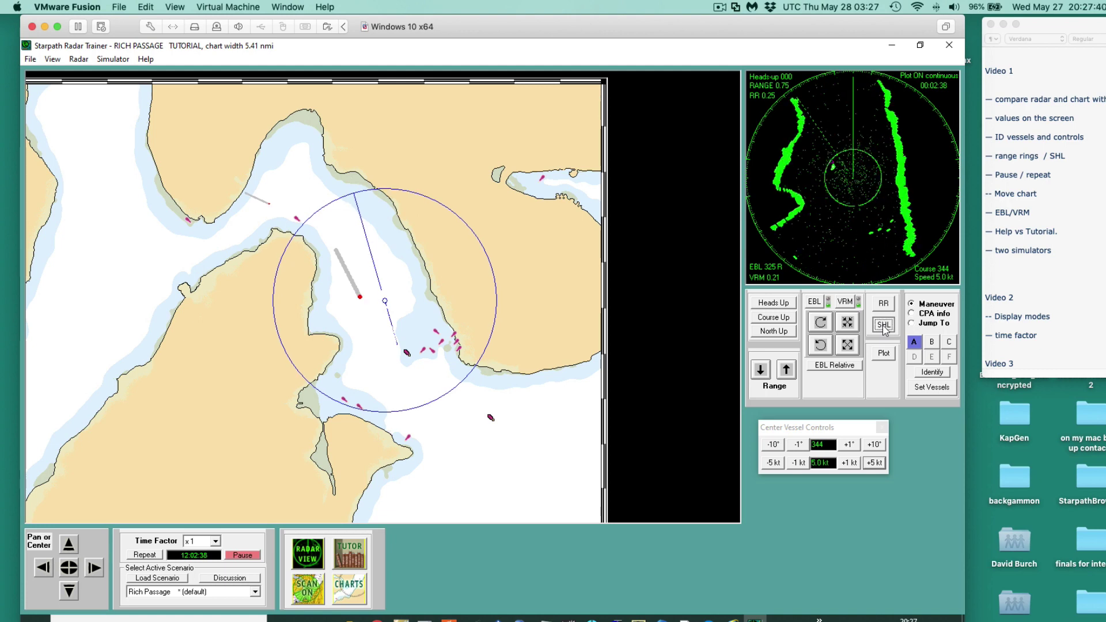
pyautogui.click(885, 326)
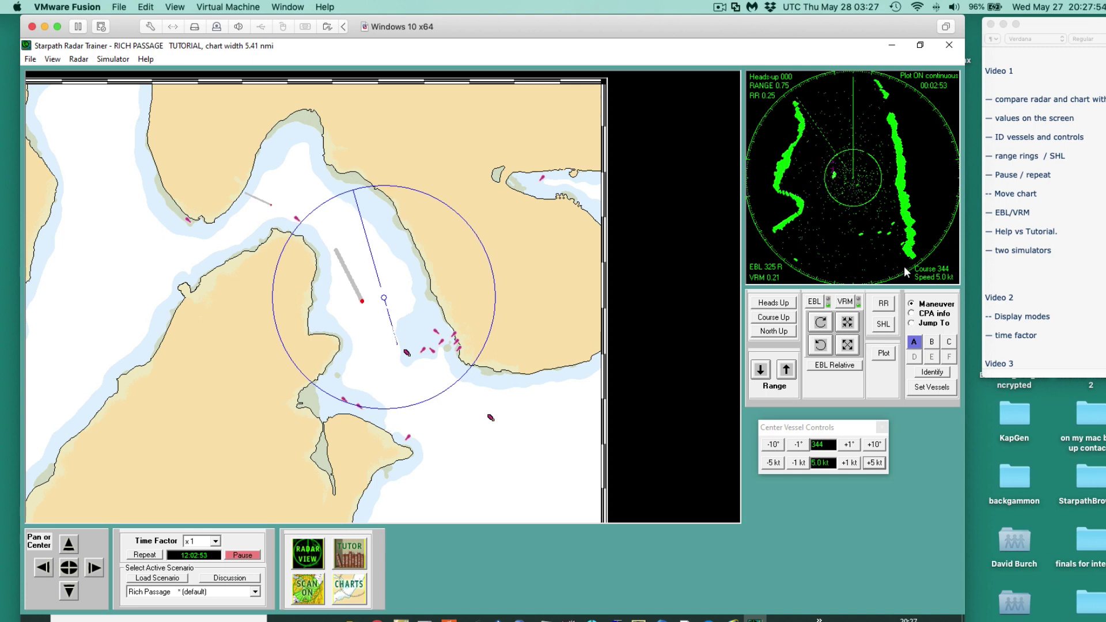
# Step: Tag the two radar targets as A and B with the Identify button
pyautogui.click(936, 373)
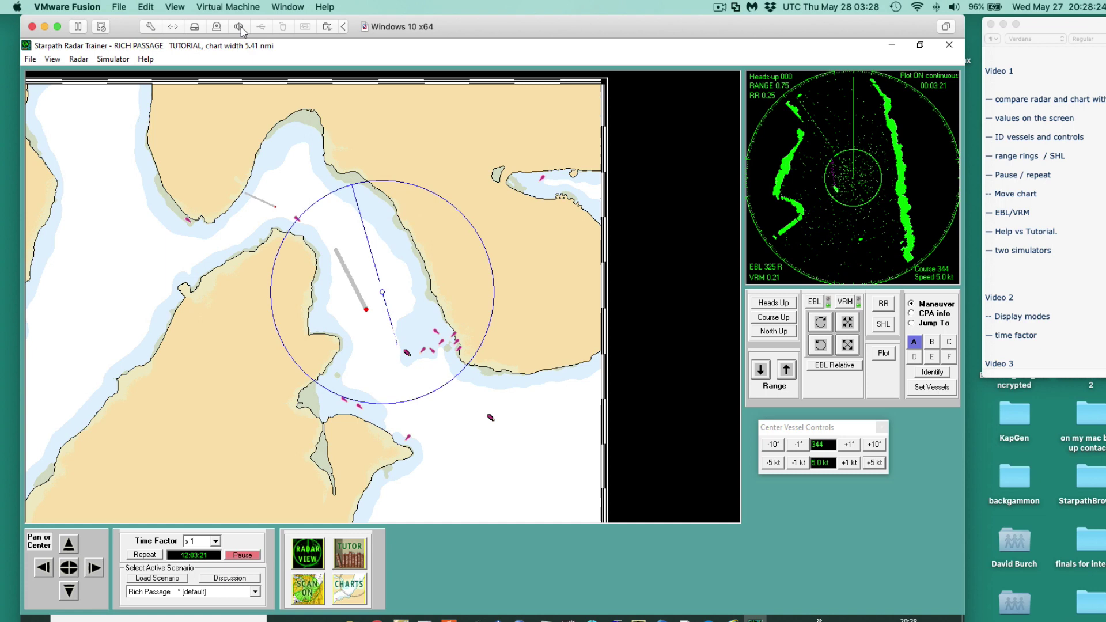
pyautogui.click(144, 59)
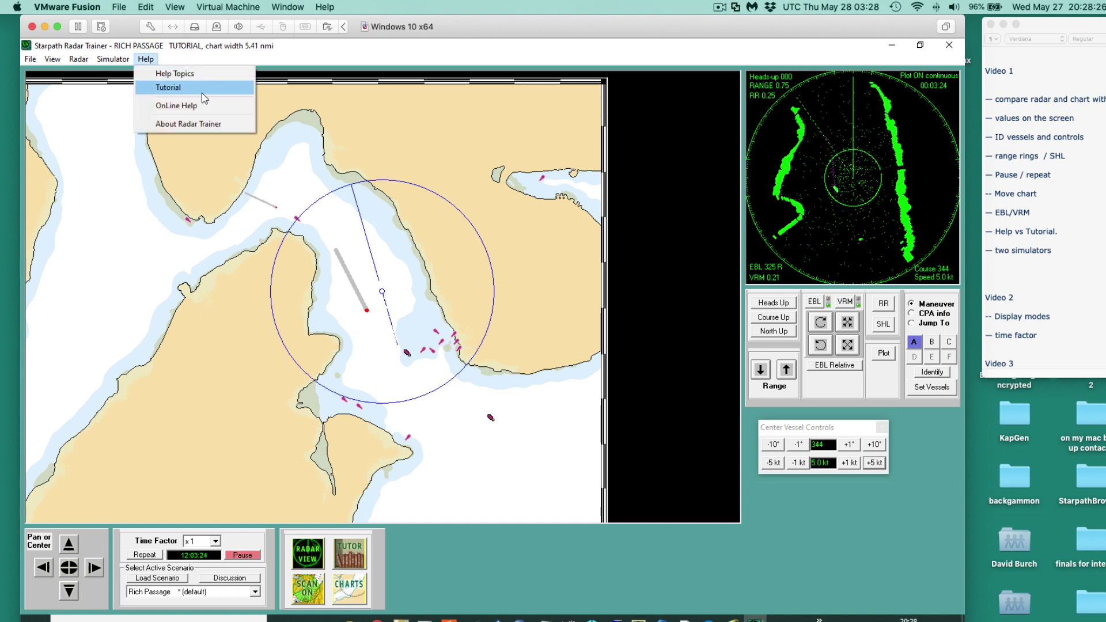
pyautogui.click(179, 74)
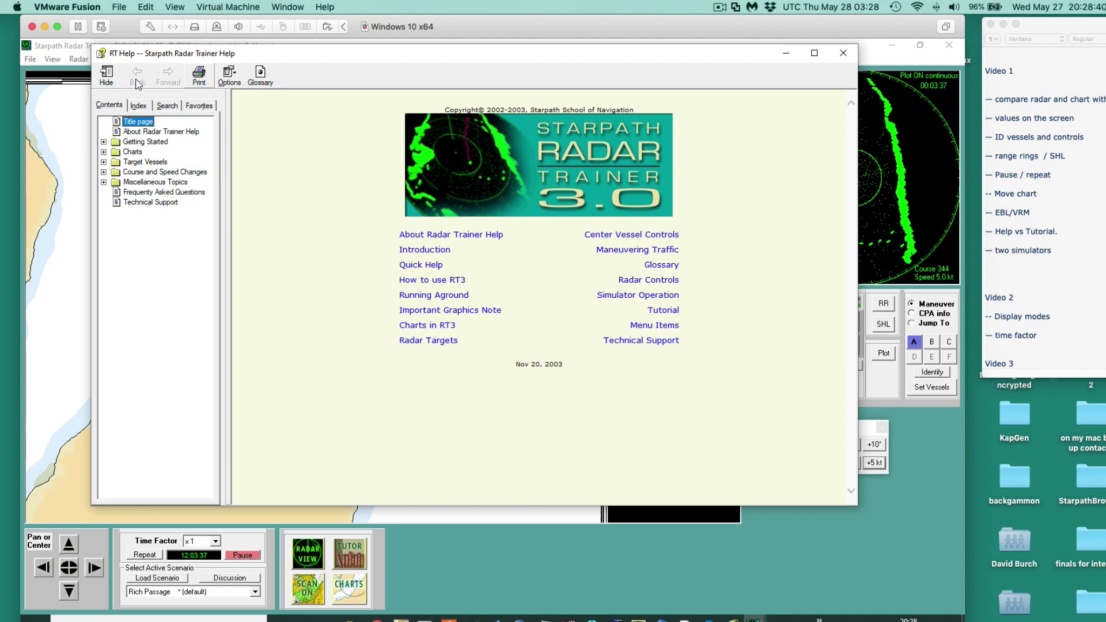
pyautogui.moveTo(318, 58); pyautogui.dragTo(355, 65)
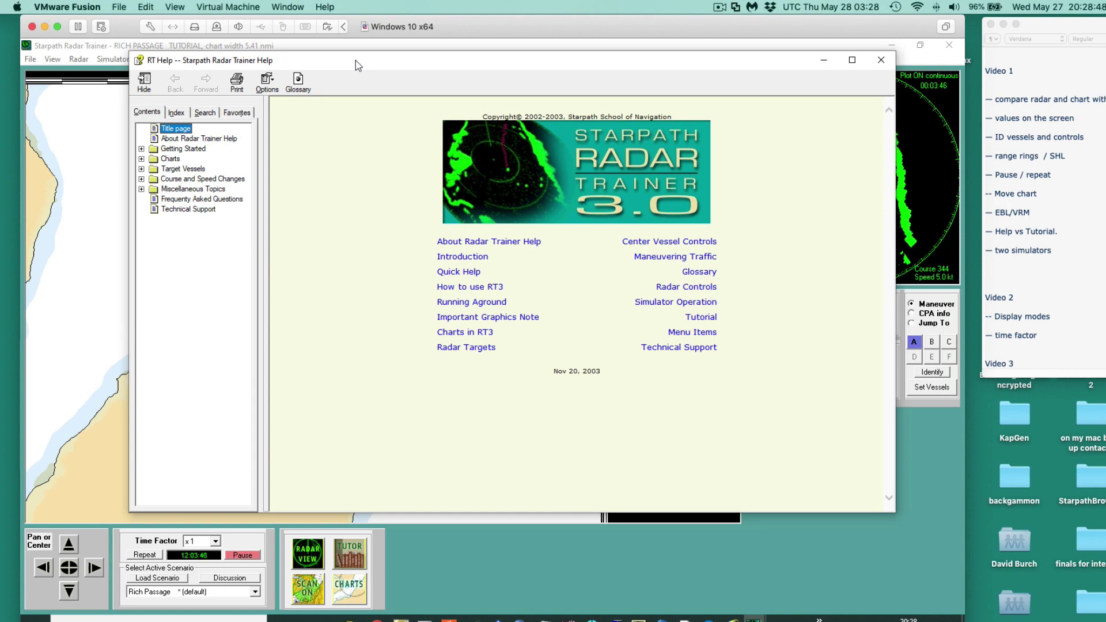
pyautogui.click(881, 60)
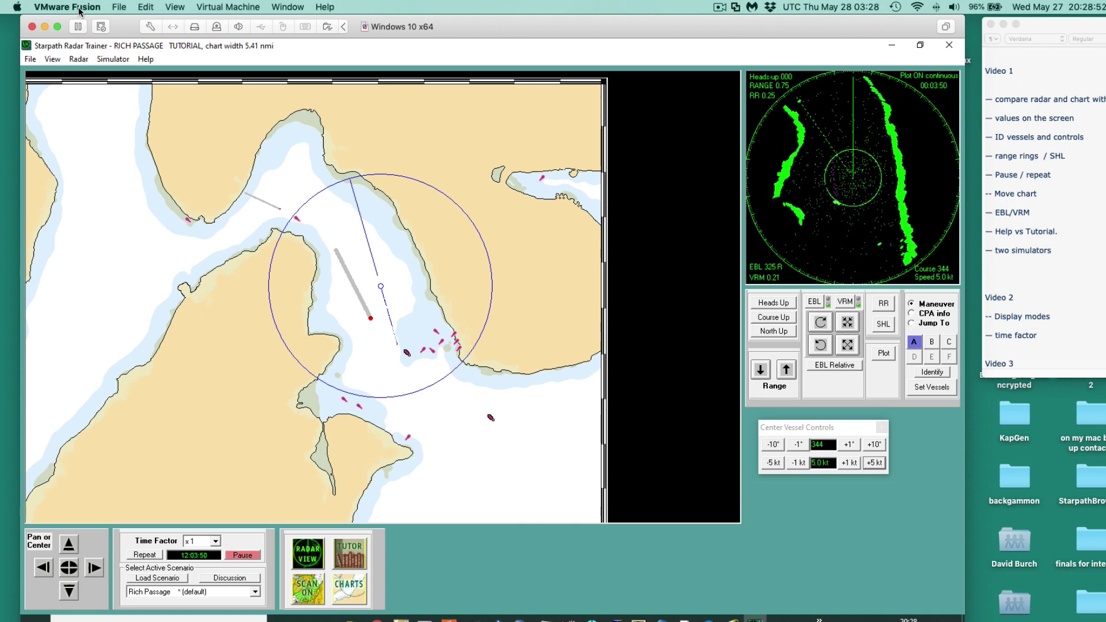
# Step: Run Radar Trainer 2a from the File menu to show its default-targets scenario
pyautogui.click(52, 60)
pyautogui.moveTo(33, 62)
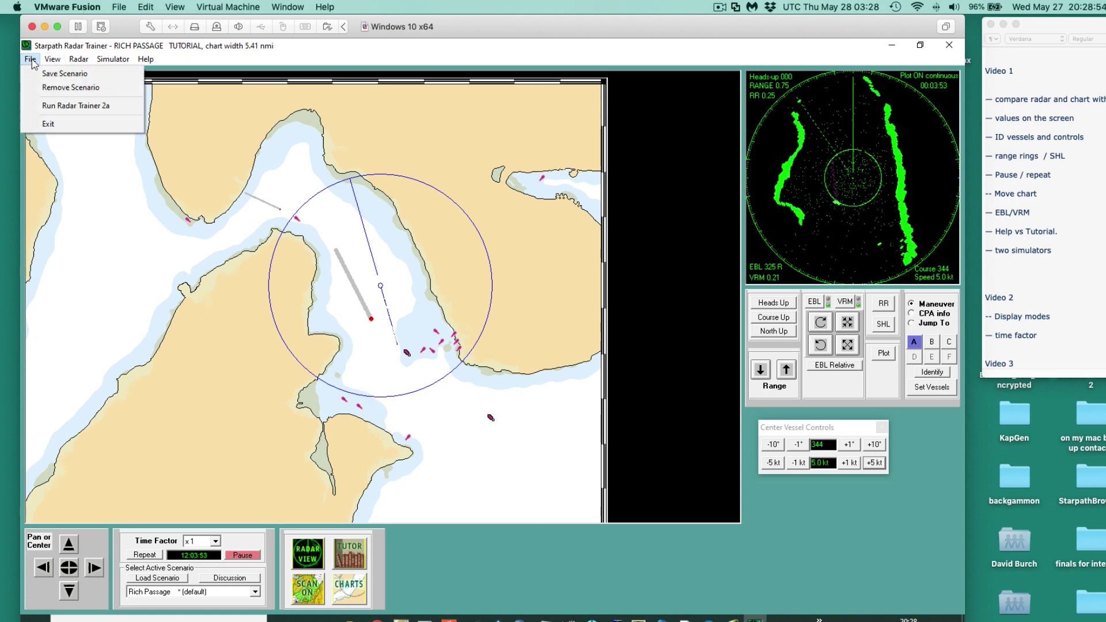
pyautogui.click(77, 106)
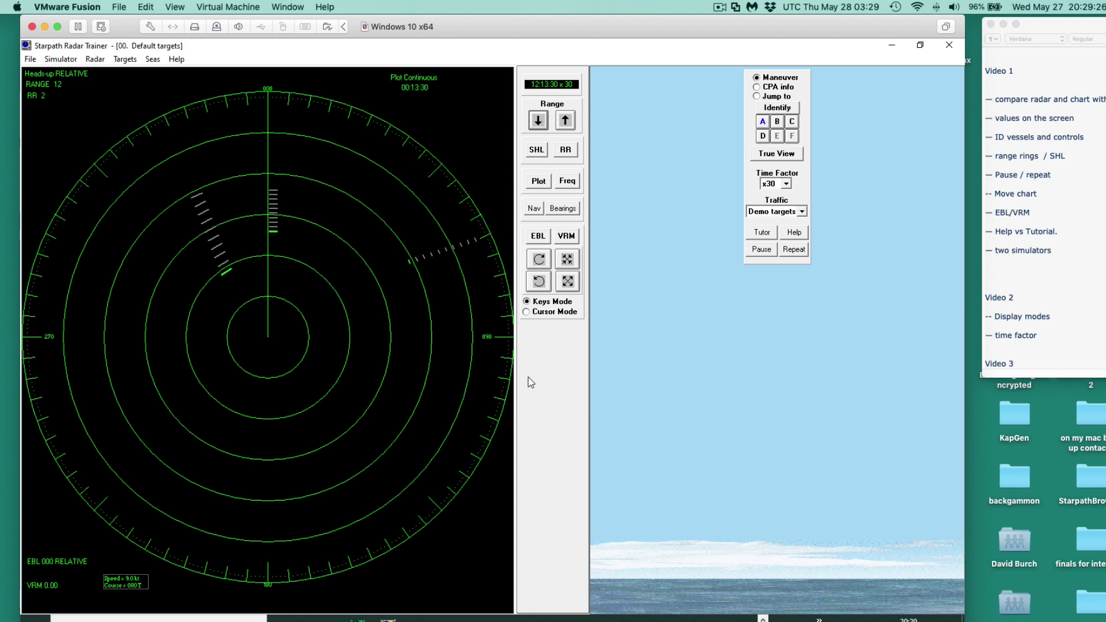
# Step: Close the Radar Trainer 2a window to return to the Rich Passage chart
pyautogui.click(950, 45)
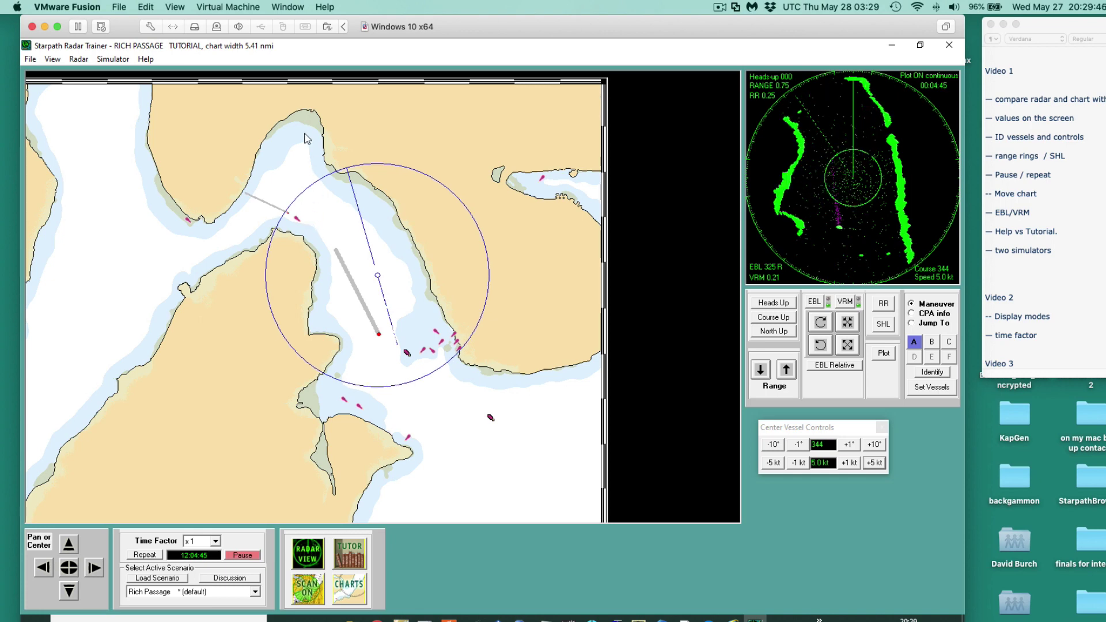
# Step: Open Help Topics and read the How to use RT3 page
pyautogui.click(146, 60)
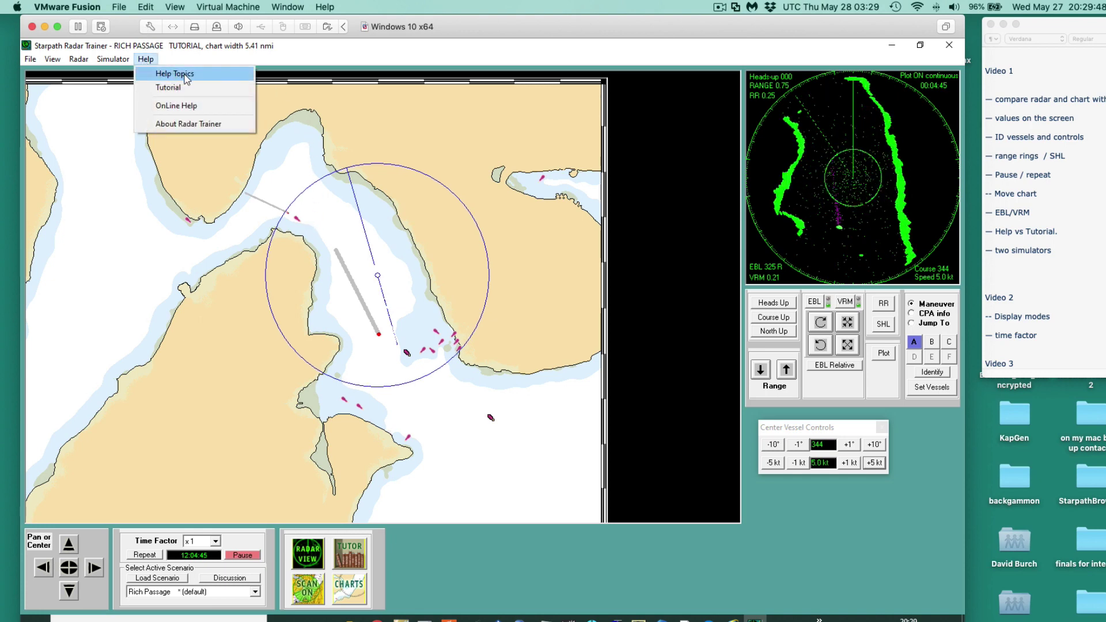
pyautogui.click(186, 77)
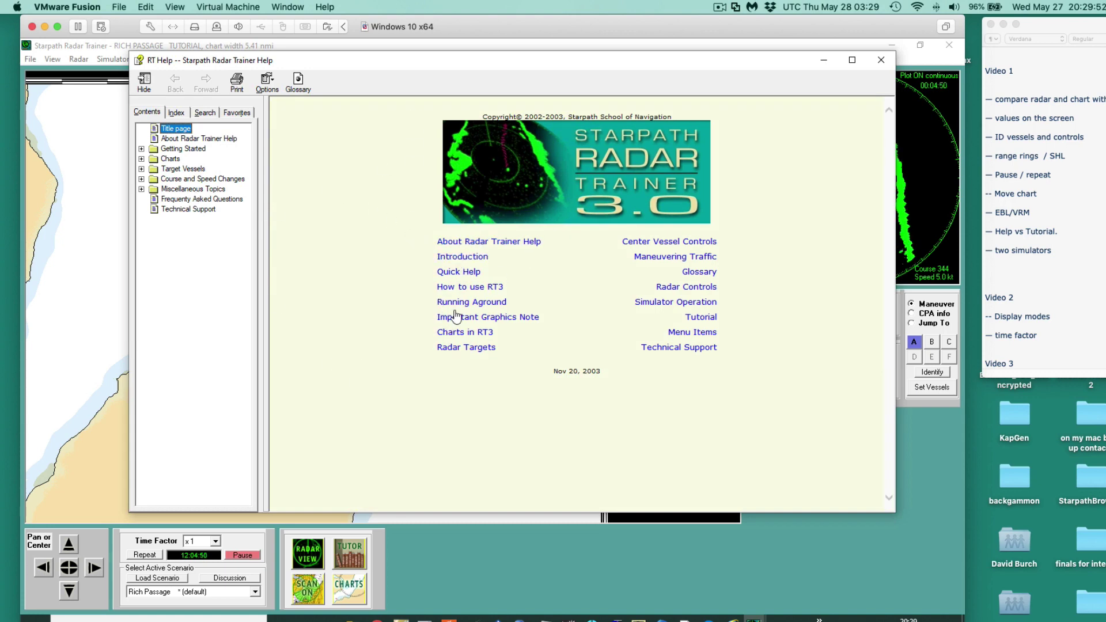
pyautogui.click(455, 287)
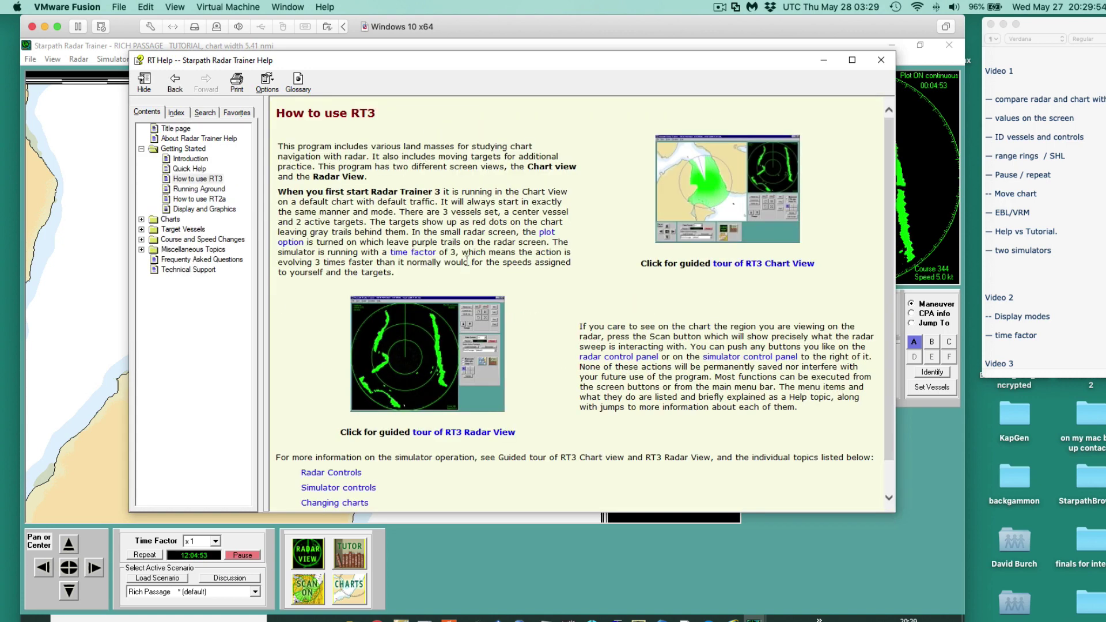
pyautogui.scroll(-1, 501, 282)
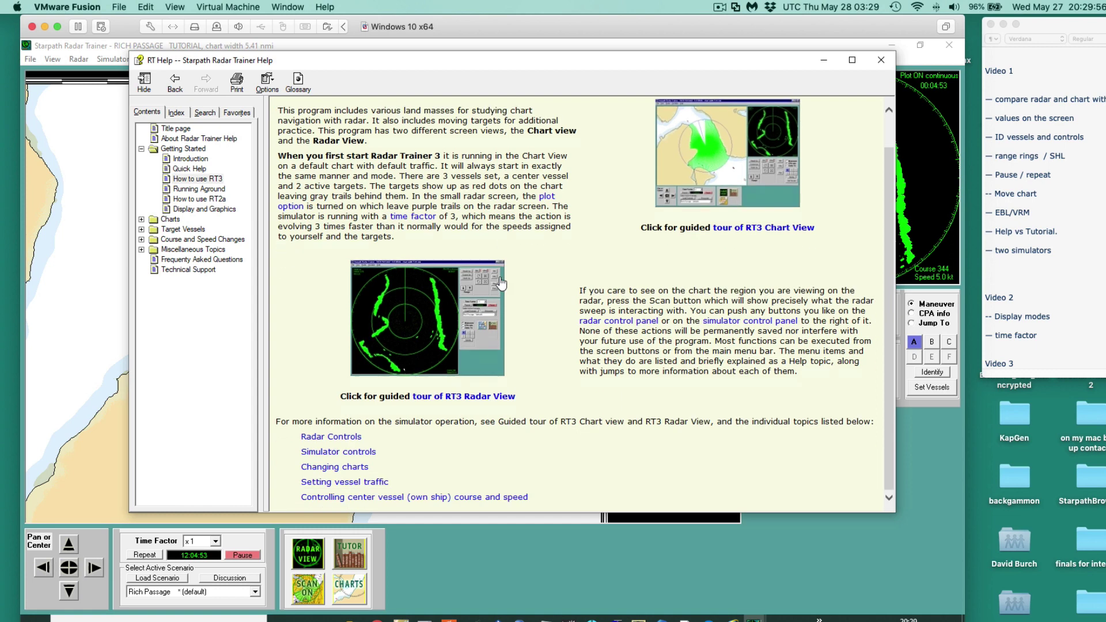
pyautogui.scroll(1, 498, 278)
pyautogui.scroll(-1, 414, 256)
# Step: Browse the RT2a and Running Aground topics, expand Charts, and read the Introduction
pyautogui.click(193, 200)
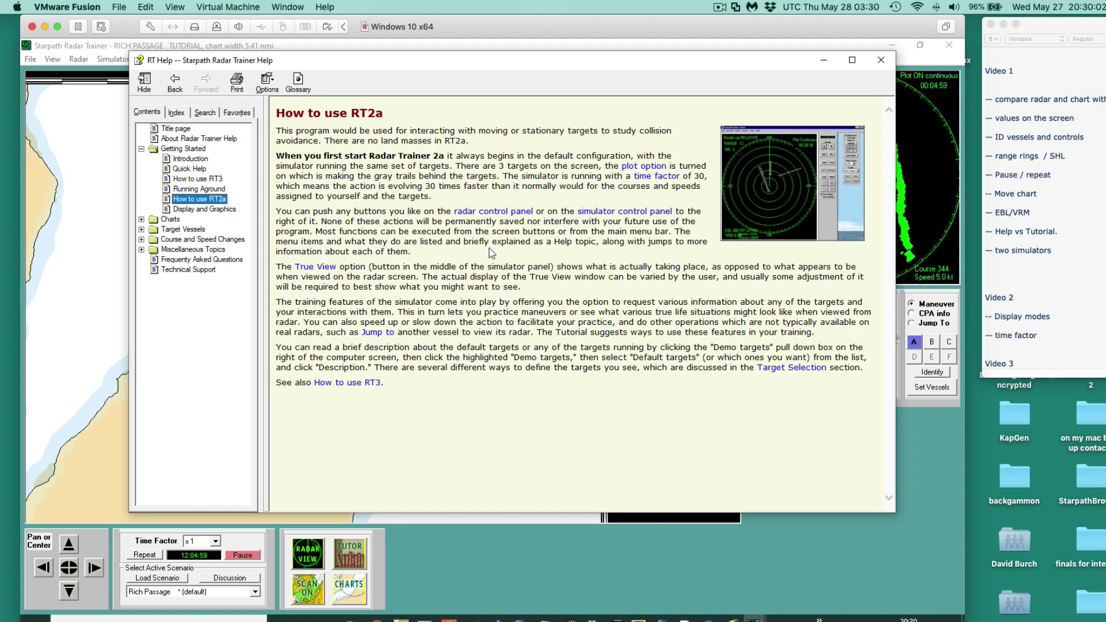
pyautogui.click(190, 190)
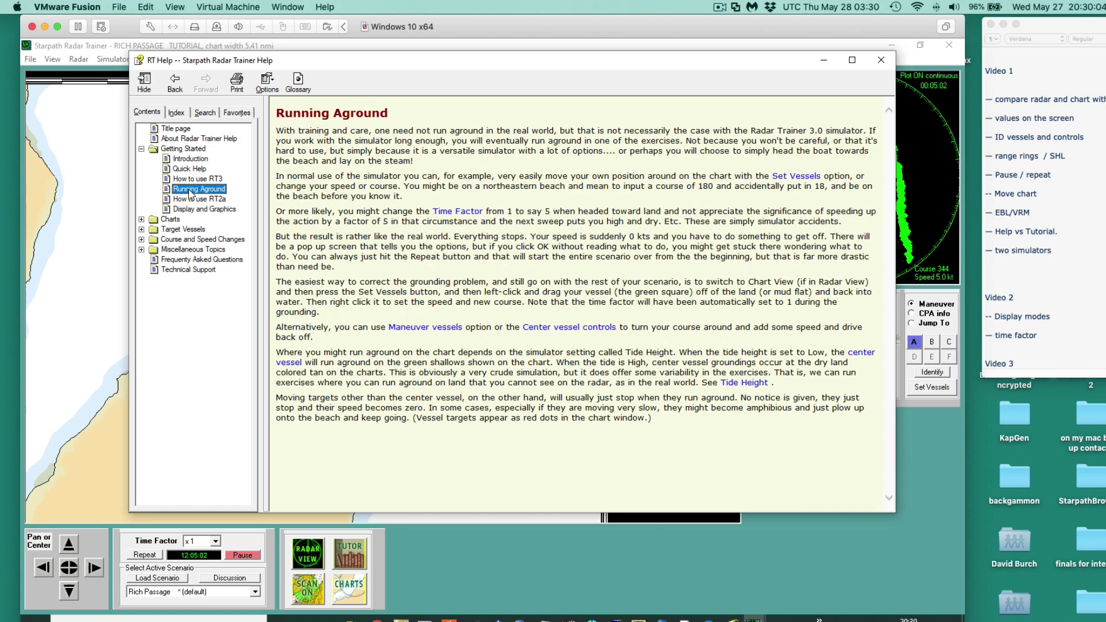
pyautogui.click(185, 179)
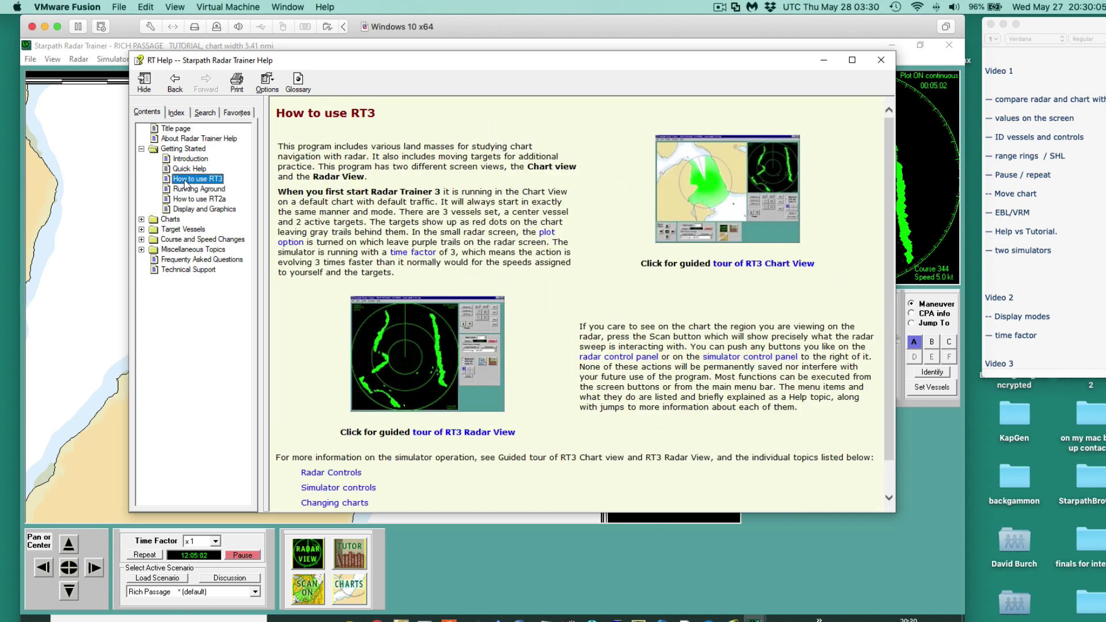
pyautogui.click(142, 219)
pyautogui.click(182, 161)
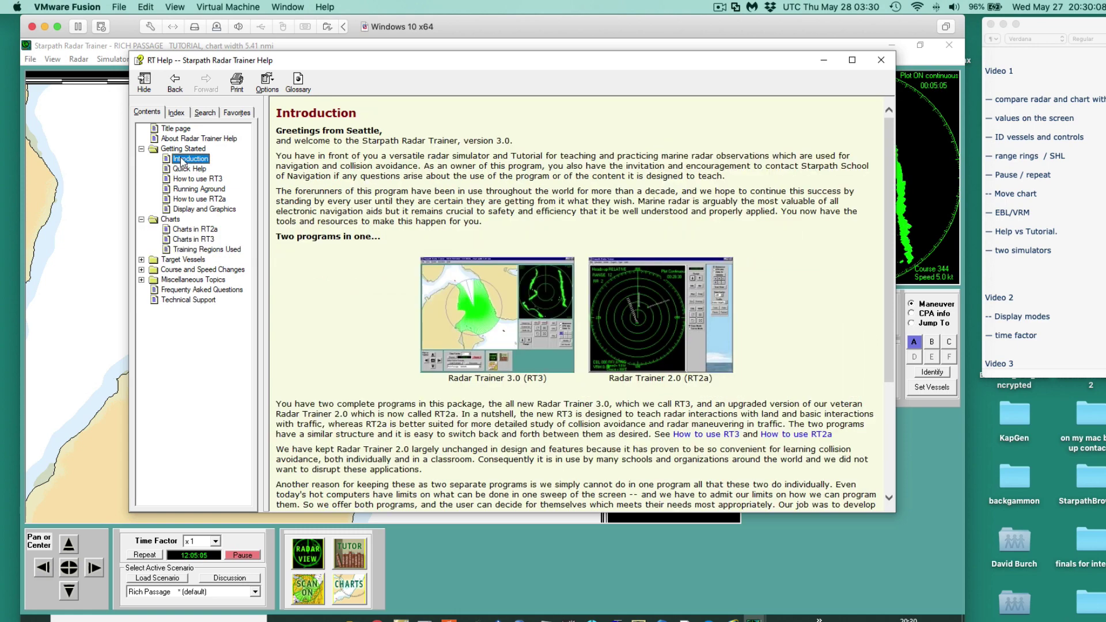
pyautogui.scroll(-5, 458, 364)
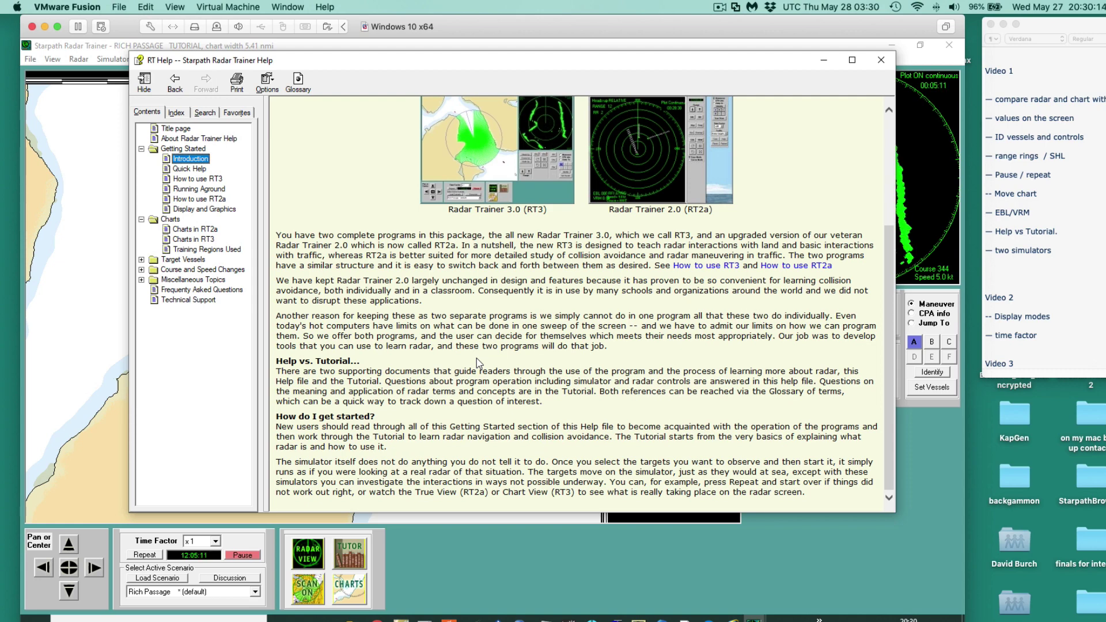
pyautogui.scroll(5, 478, 363)
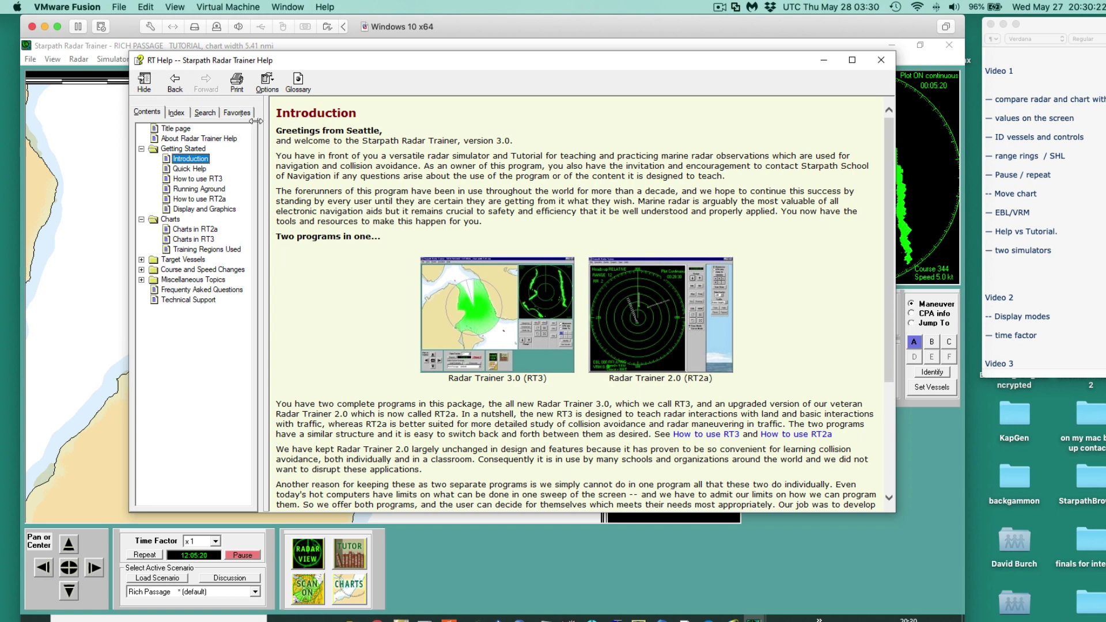
# Step: Close the help file, open the Radar Trainer tutorial, and reposition and enlarge its window
pyautogui.click(880, 62)
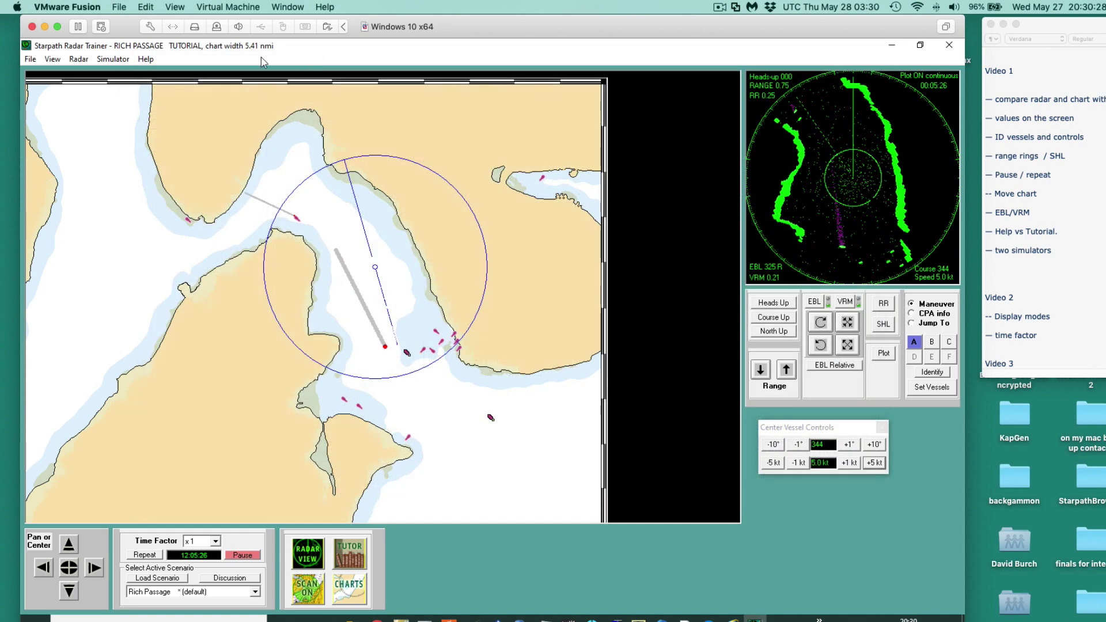
pyautogui.click(145, 59)
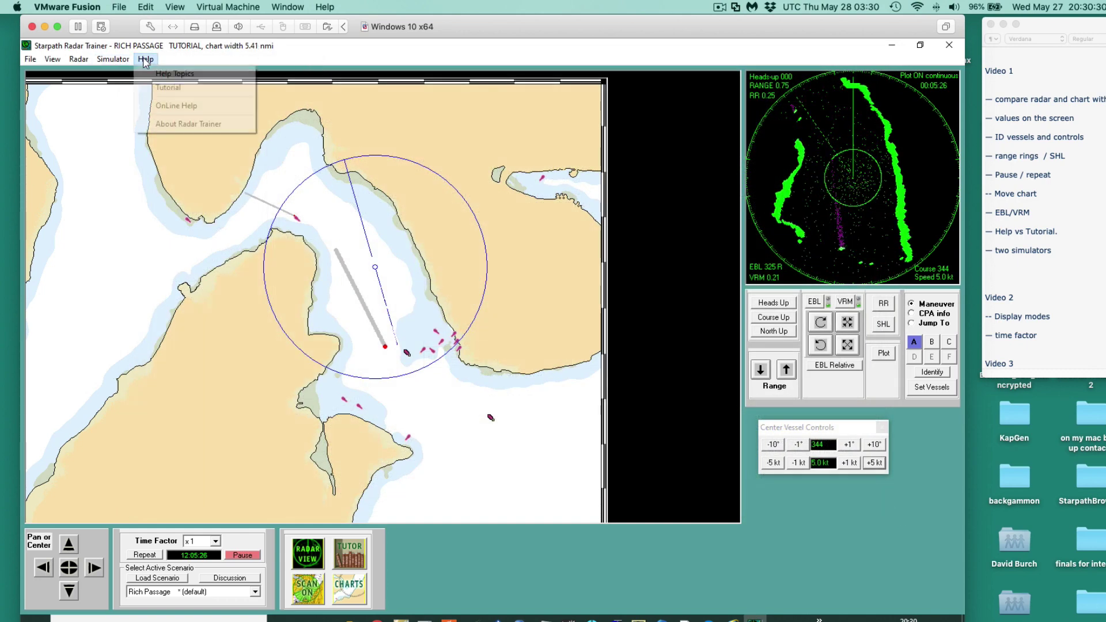
pyautogui.click(166, 90)
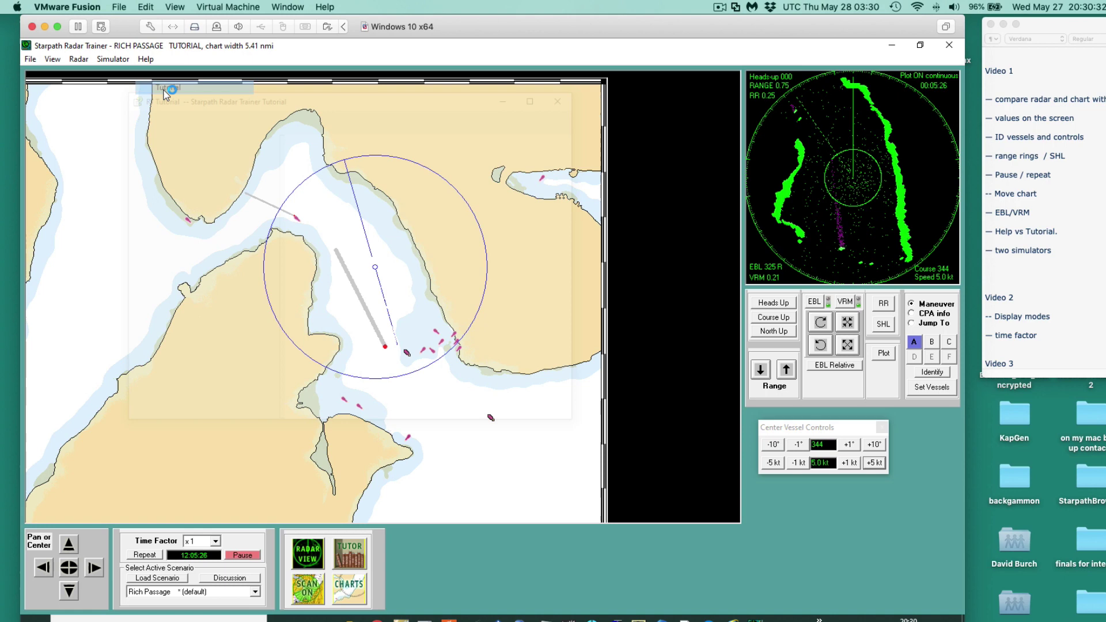
pyautogui.moveTo(429, 98); pyautogui.dragTo(545, 113)
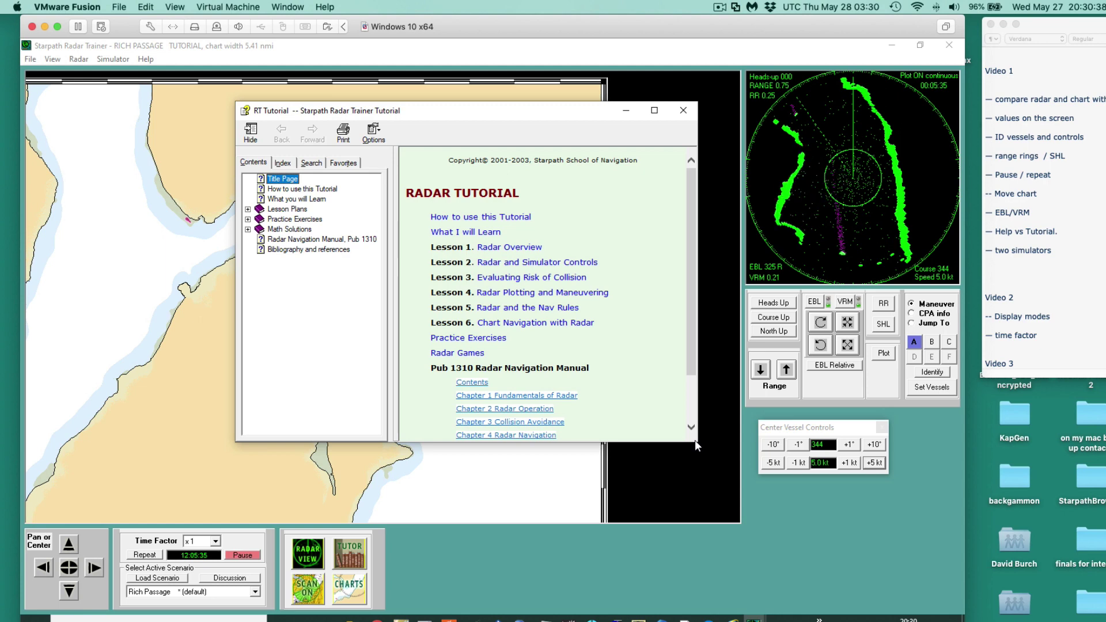
pyautogui.scroll(-1, 695, 440)
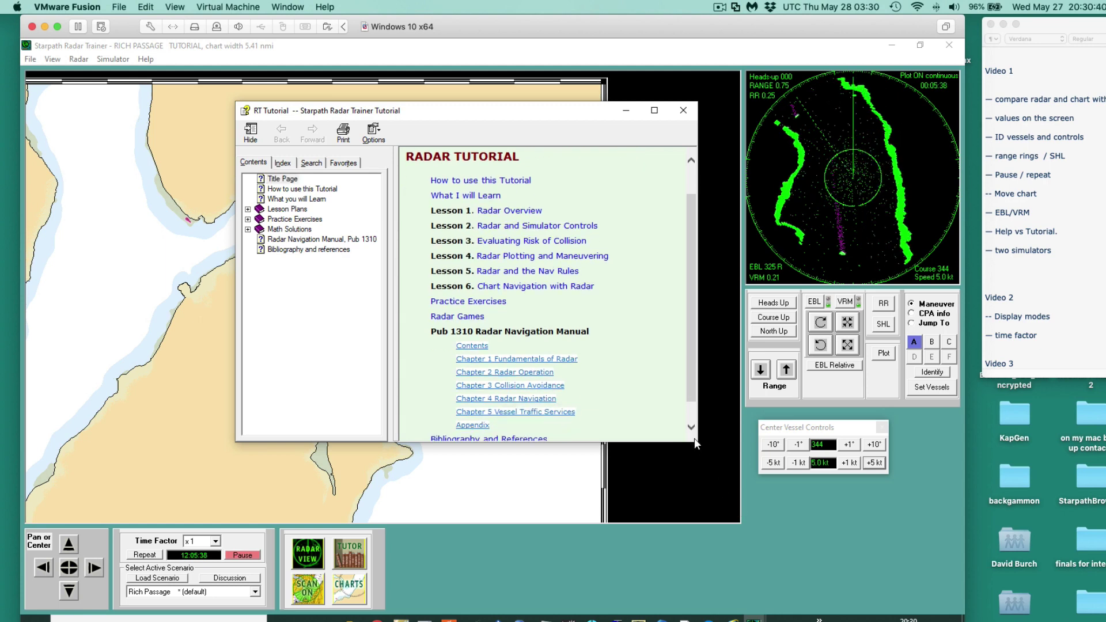
pyautogui.moveTo(695, 440); pyautogui.dragTo(797, 569)
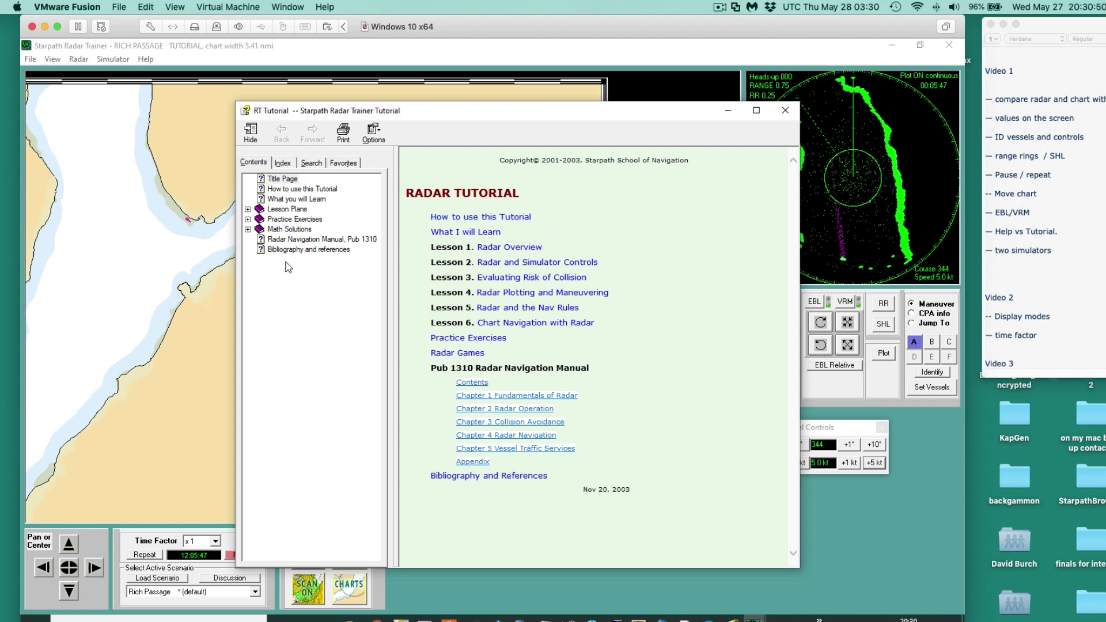
# Step: Expand Practice Exercises, Radar Navigation and Radar Piloting in Contents, then close the tutorial
pyautogui.click(248, 219)
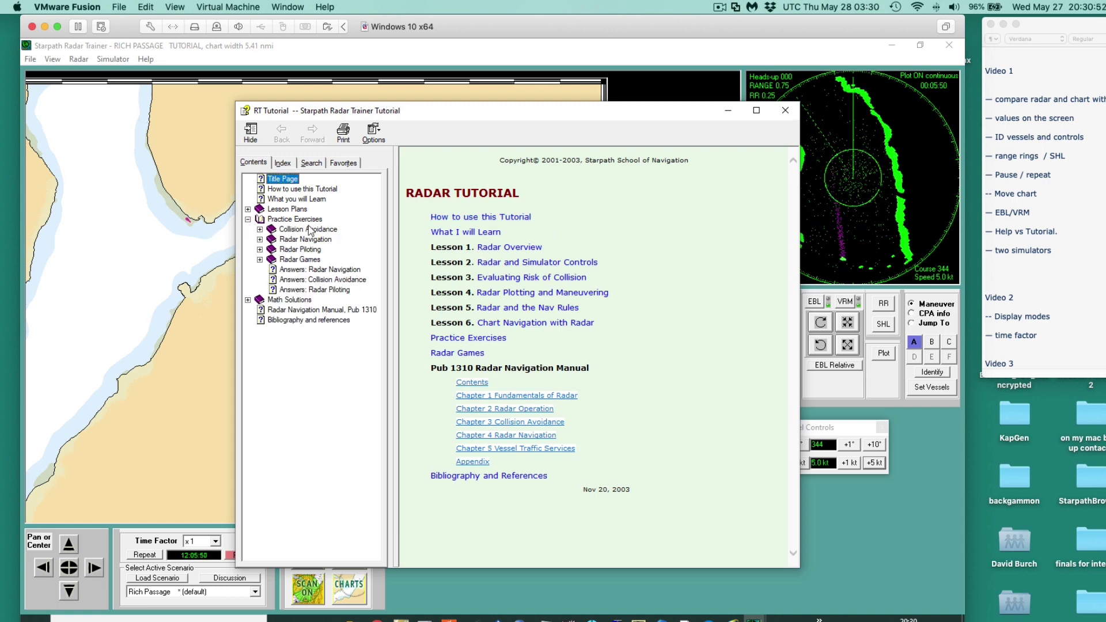
pyautogui.click(260, 240)
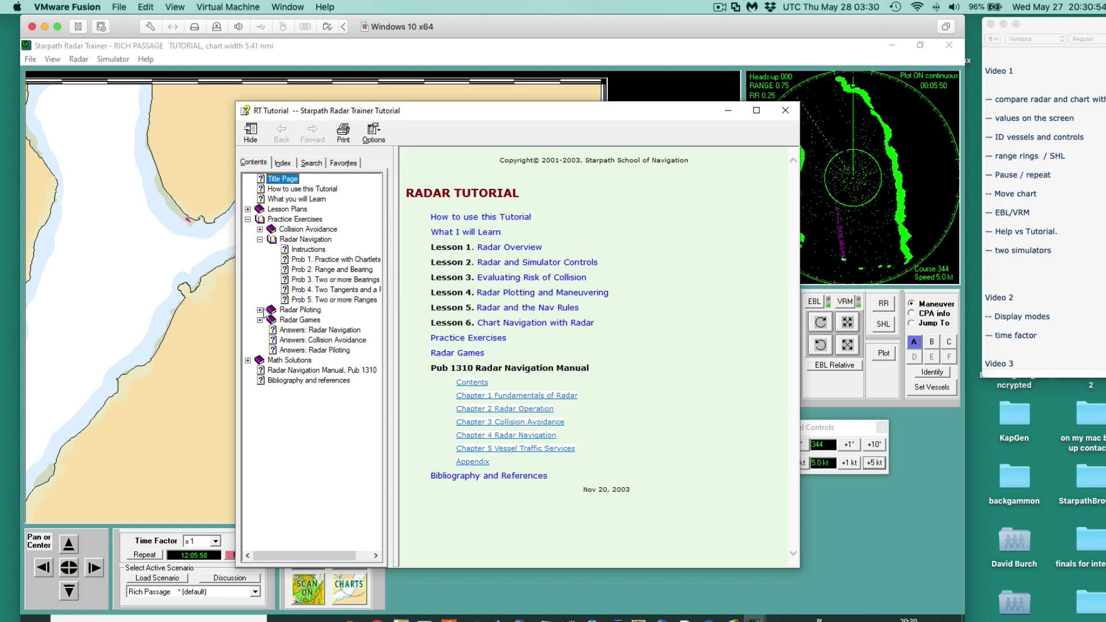
pyautogui.click(260, 310)
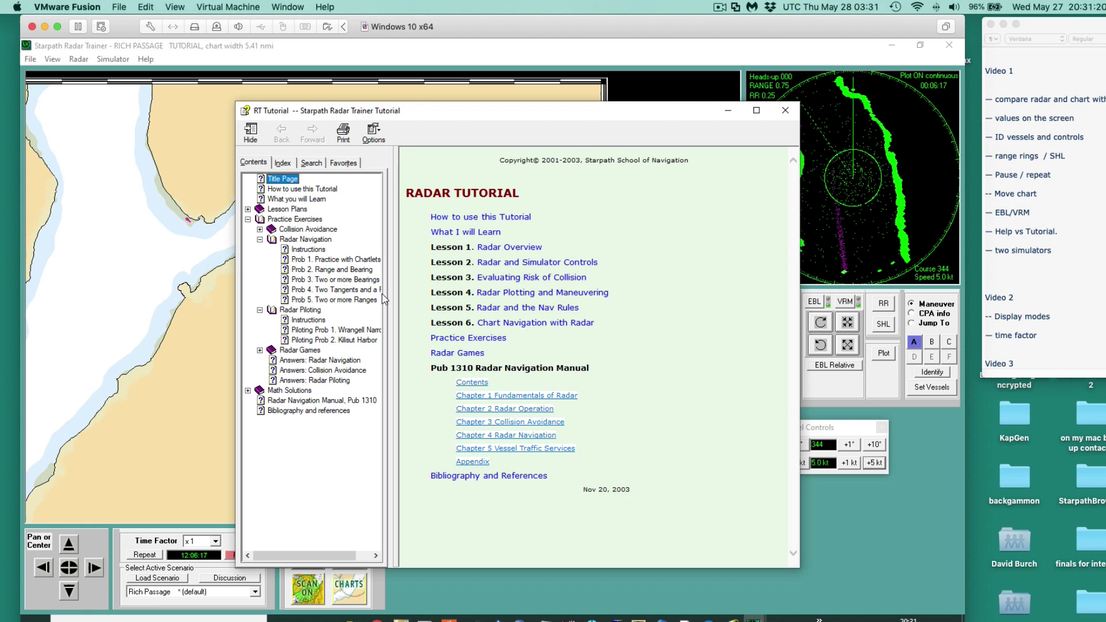
pyautogui.moveTo(395, 295); pyautogui.dragTo(473, 299)
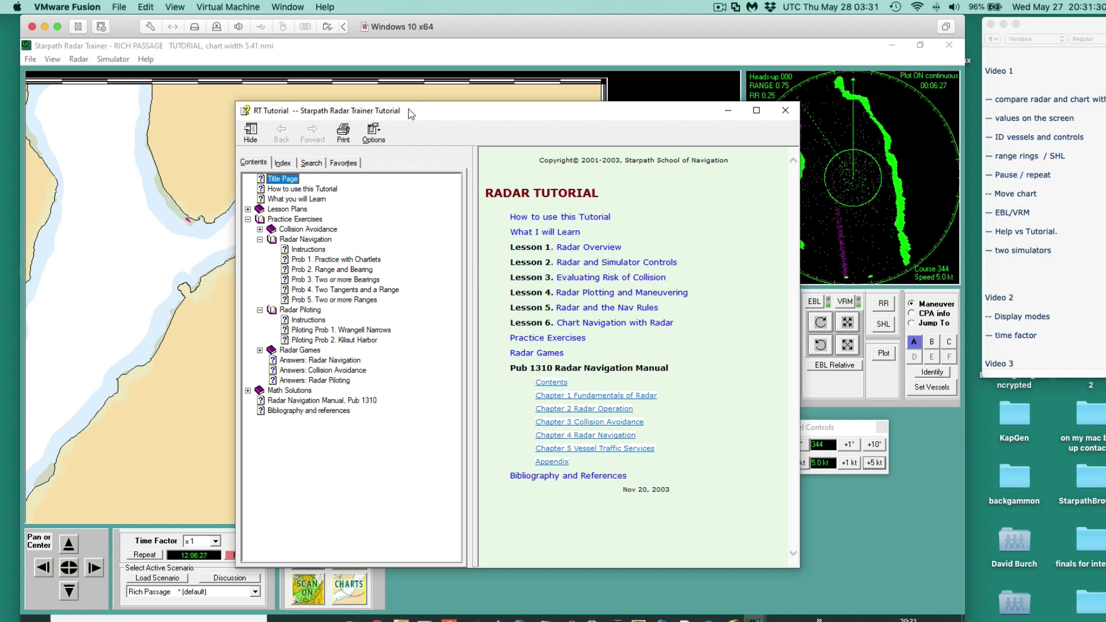
pyautogui.moveTo(407, 109); pyautogui.dragTo(382, 98)
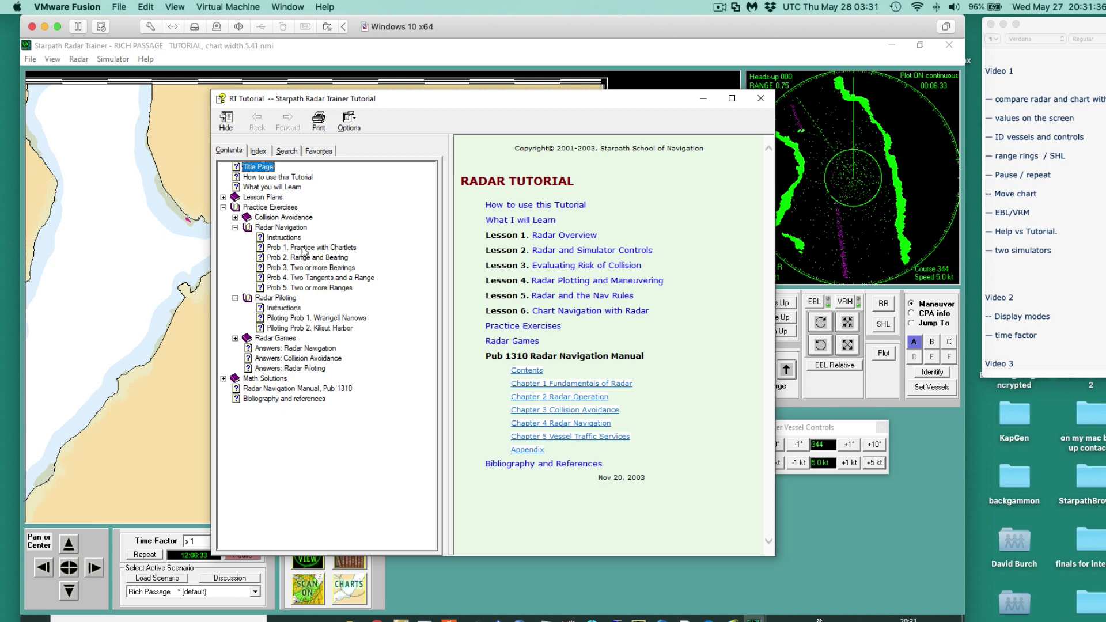
pyautogui.click(761, 98)
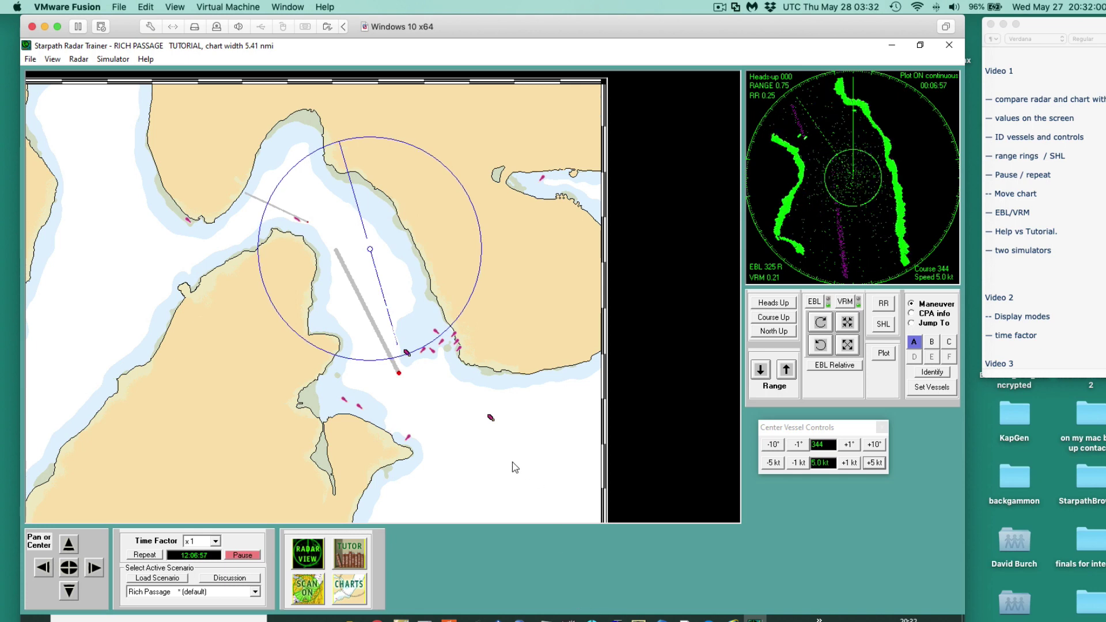
# Step: Turn the own vessel from course 344 to 044 in 10-degree steps
pyautogui.click(873, 444)
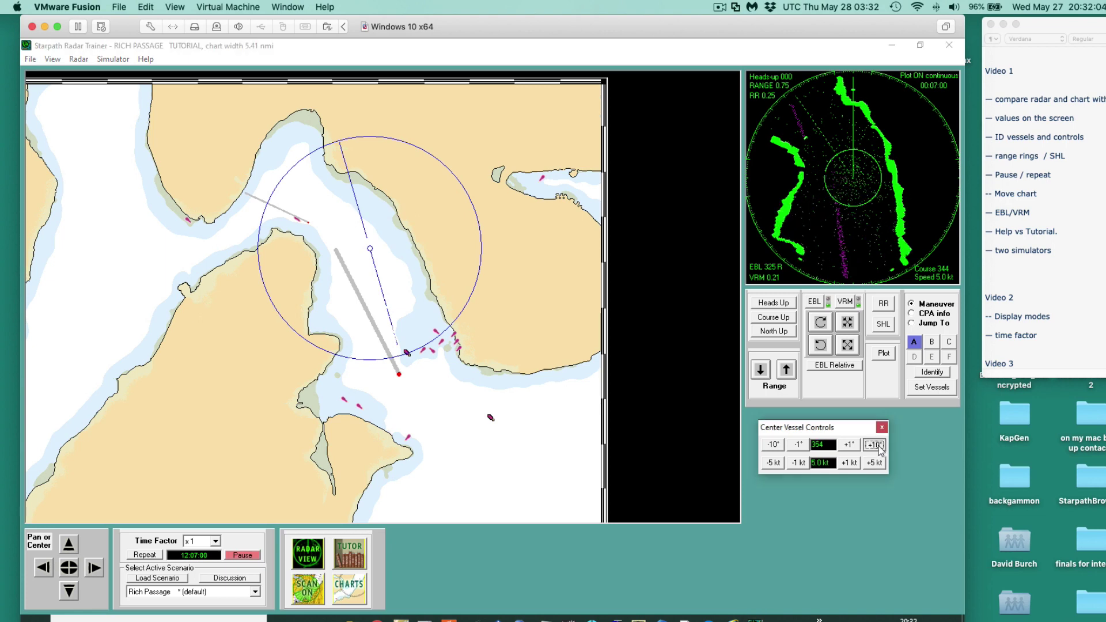
pyautogui.click(874, 445)
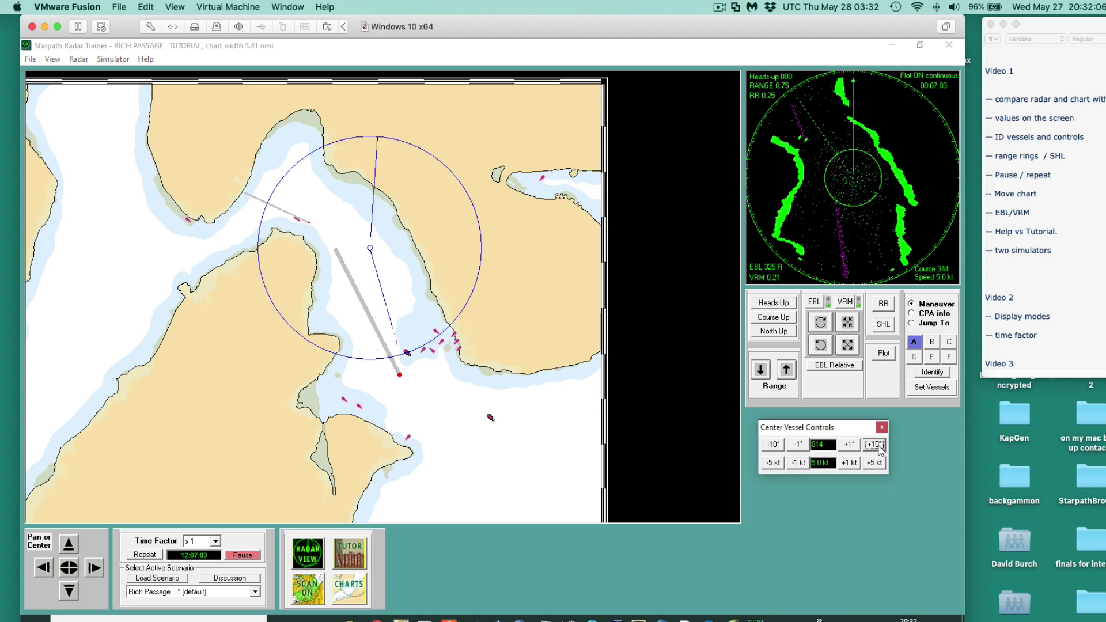
pyautogui.click(874, 445)
pyautogui.click(874, 445)
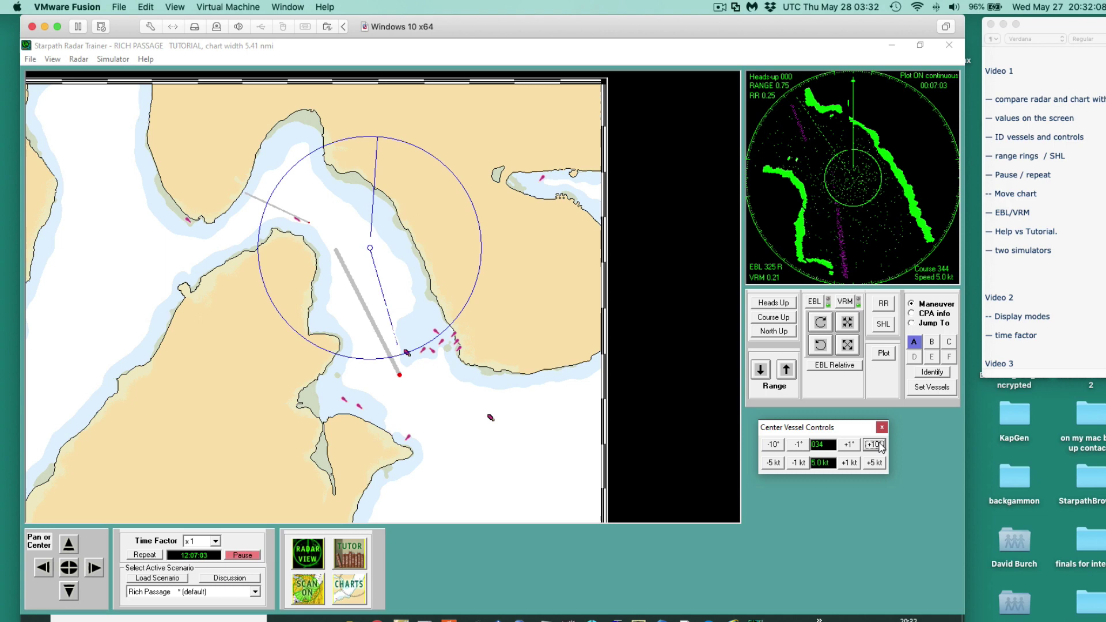
pyautogui.click(875, 445)
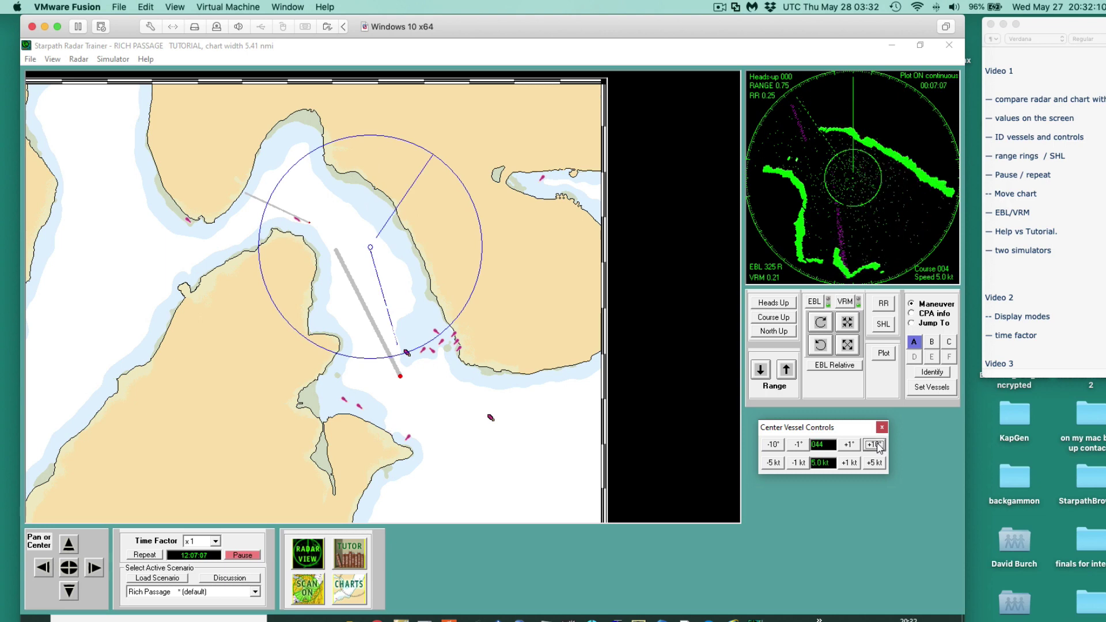
# Step: Raise the own vessel's speed in 5-knot steps up to 45 kt
pyautogui.click(874, 465)
pyautogui.click(874, 465)
pyautogui.click(874, 465)
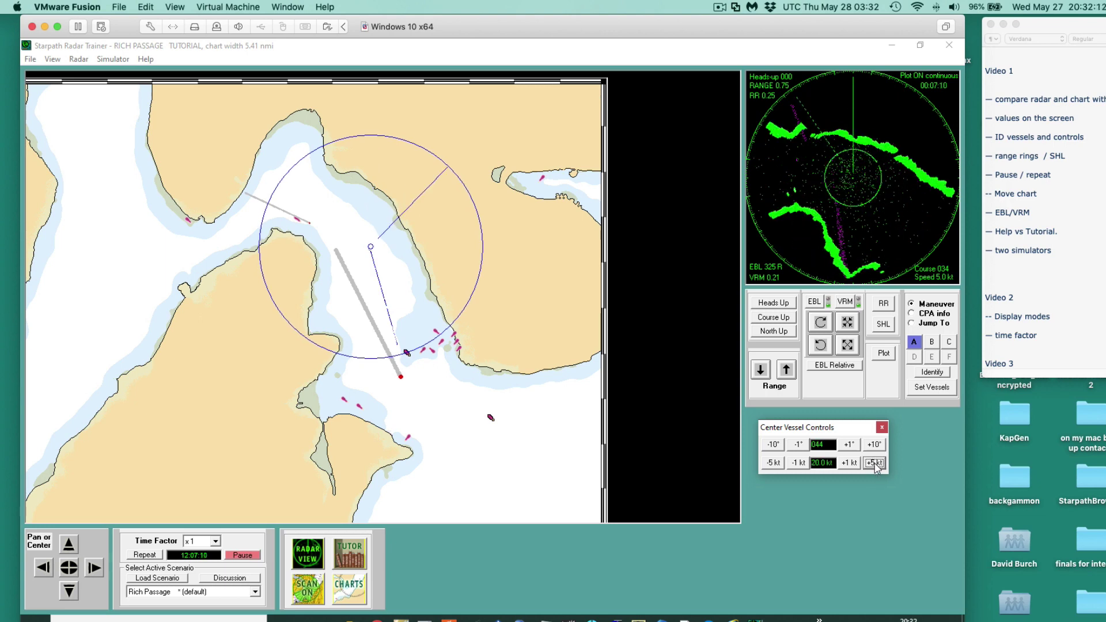
pyautogui.click(874, 465)
pyautogui.click(874, 466)
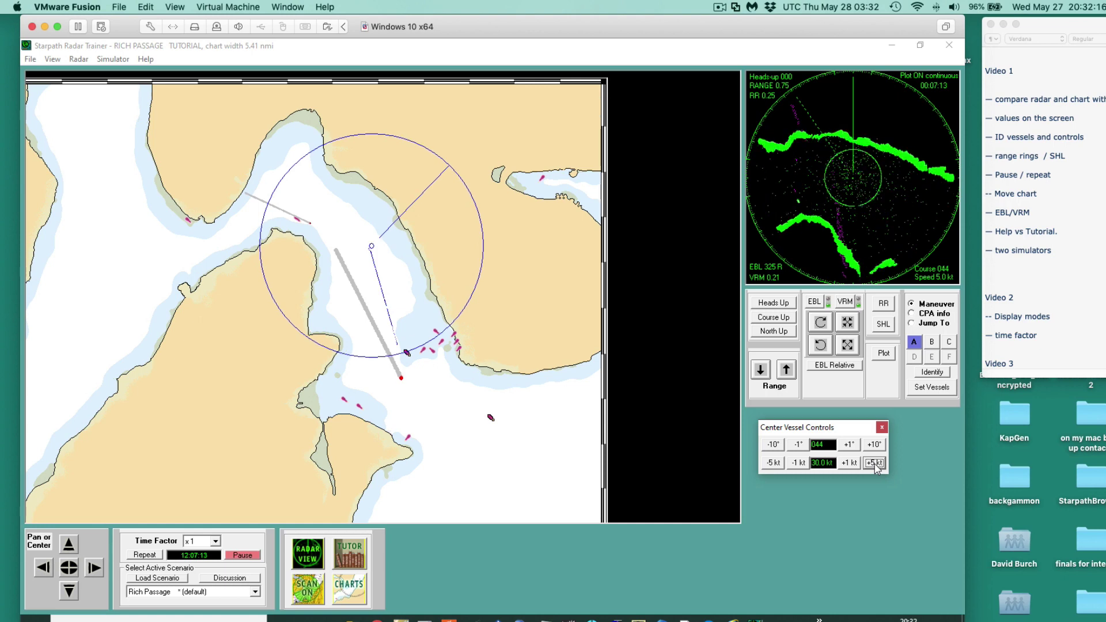
pyautogui.click(875, 464)
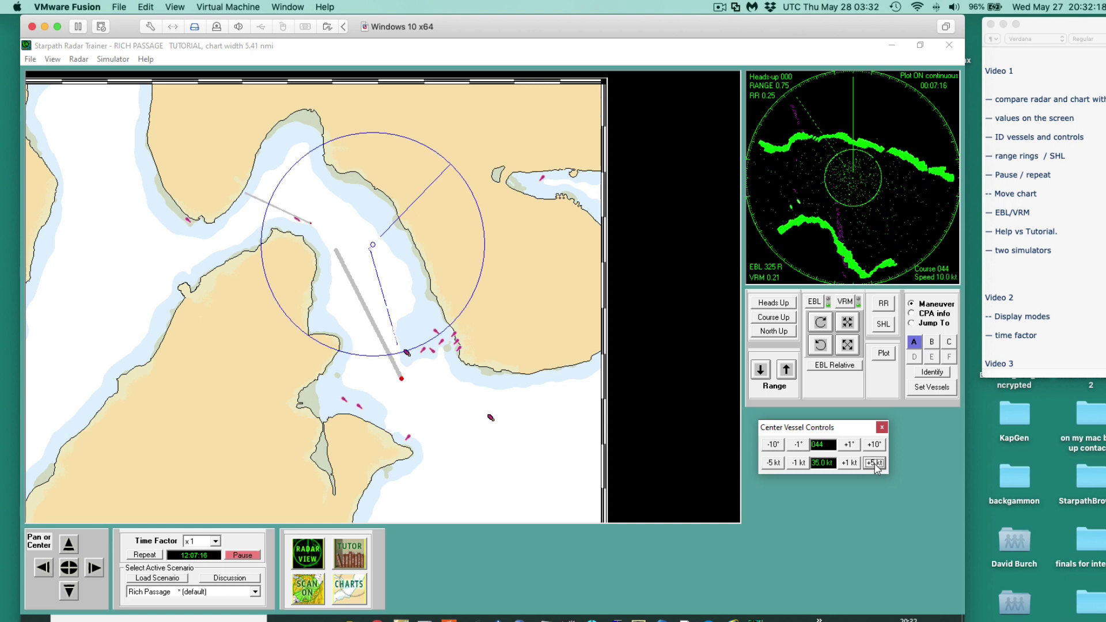
pyautogui.click(874, 463)
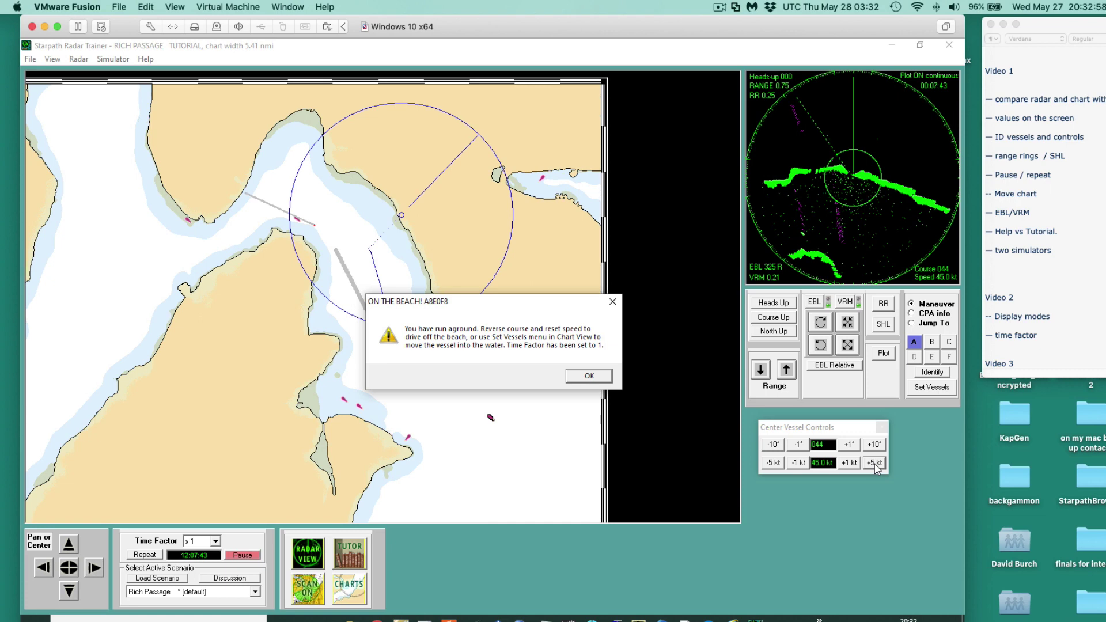
# Step: Dismiss the On the Beach alert and reload the Rich Passage scenario from its start
pyautogui.click(599, 377)
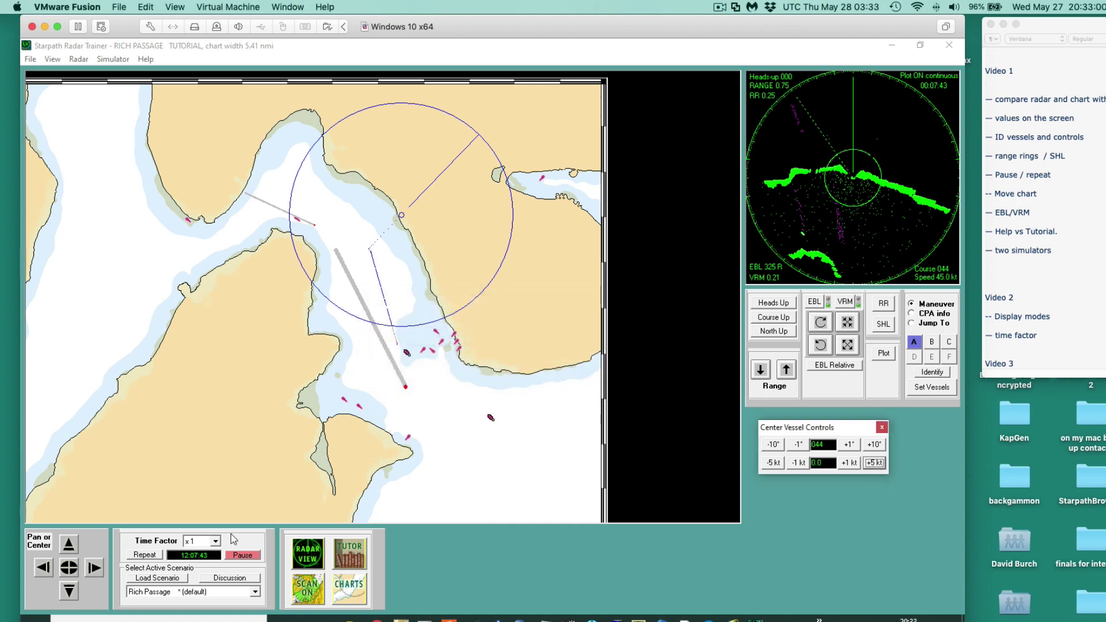
pyautogui.click(167, 583)
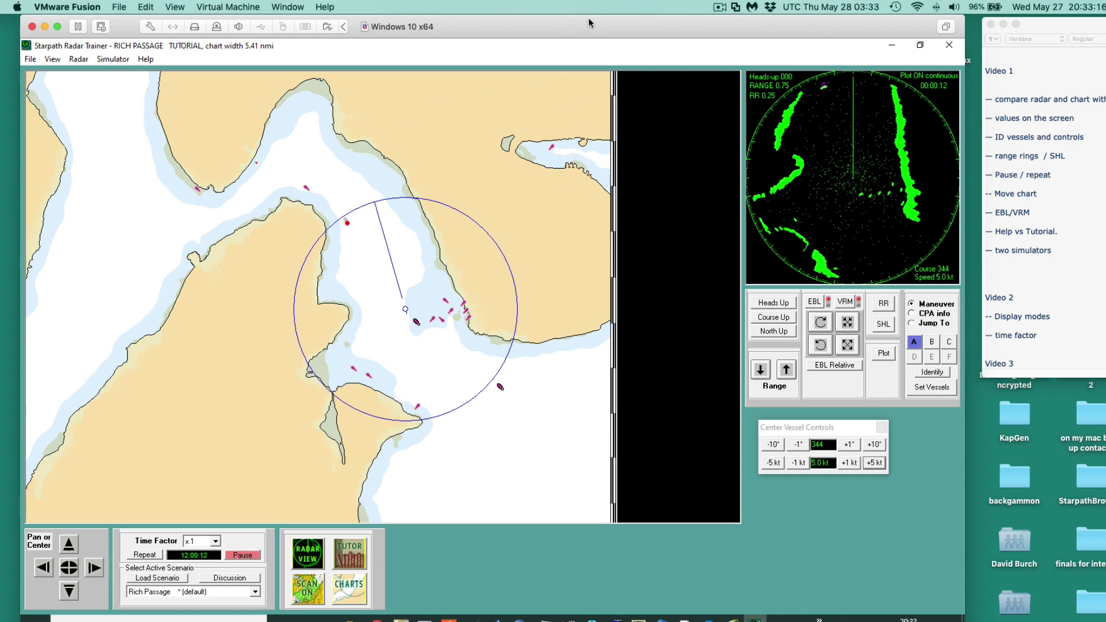
pyautogui.moveTo(589, 17)
pyautogui.mouseDown()
pyautogui.moveTo(559, 19)
pyautogui.moveTo(572, 16)
pyautogui.mouseUp()
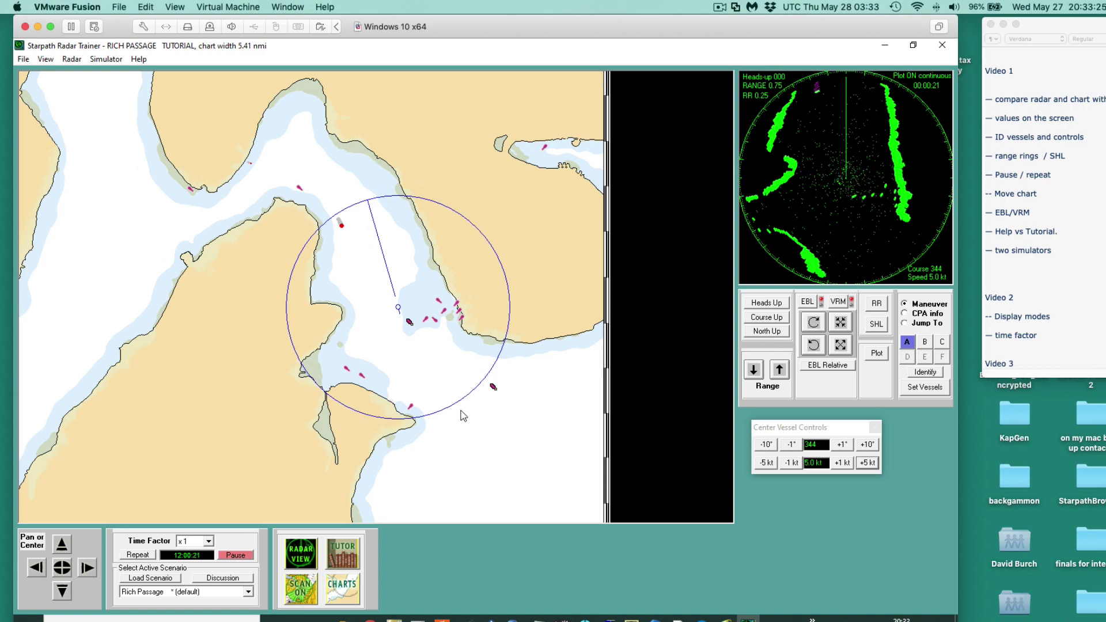
pyautogui.click(344, 592)
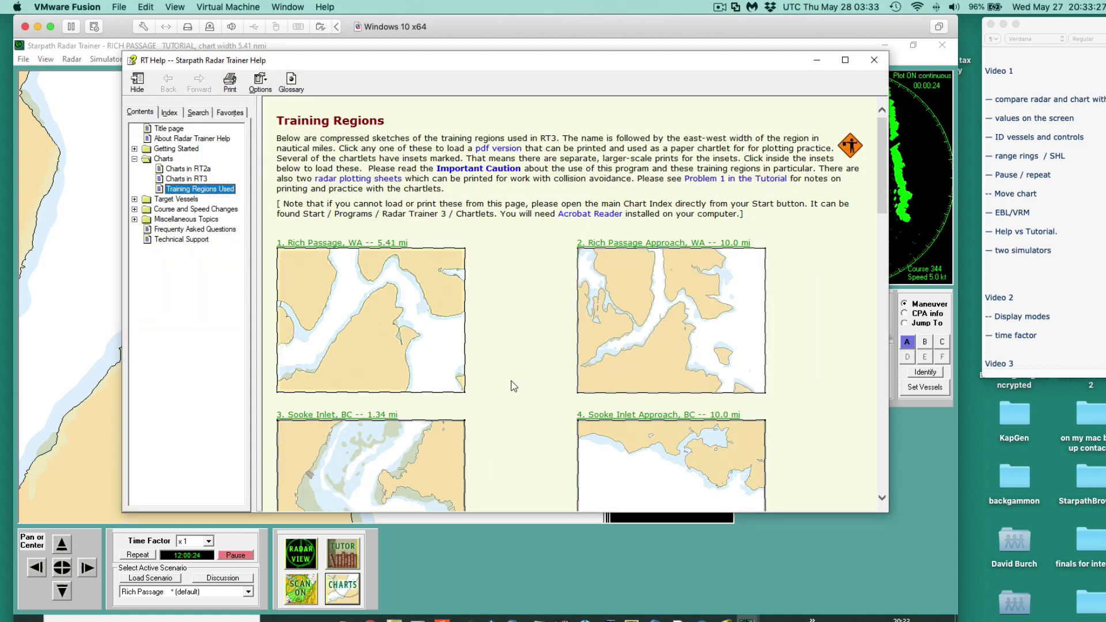
pyautogui.scroll(-10, 511, 386)
pyautogui.scroll(-10, 510, 398)
pyautogui.scroll(6, 518, 380)
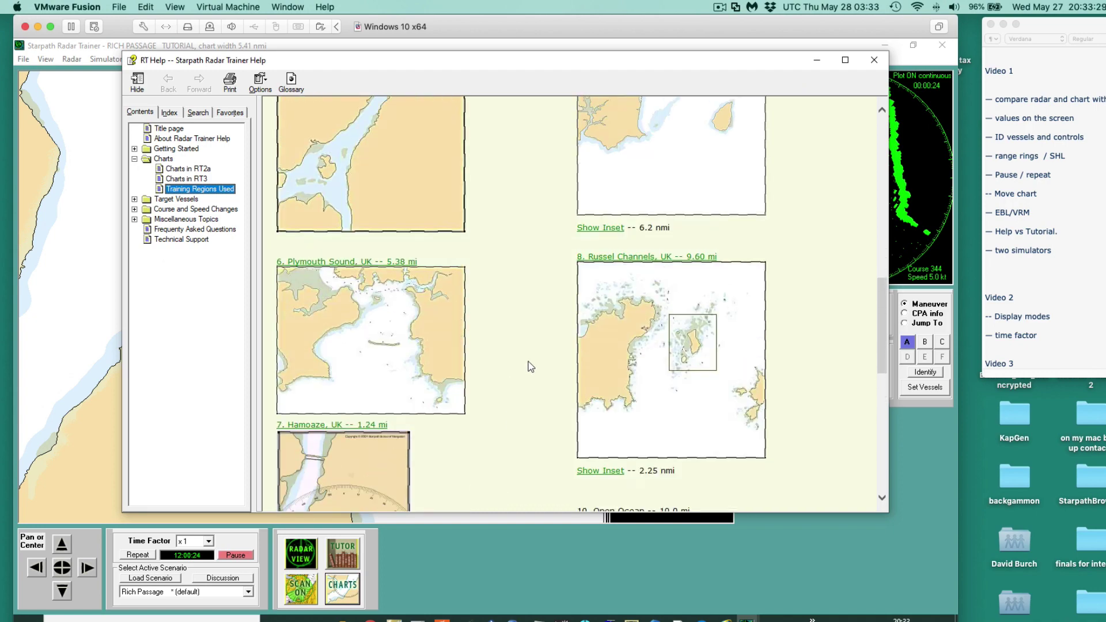
pyautogui.scroll(5, 529, 367)
pyautogui.scroll(-12, 538, 385)
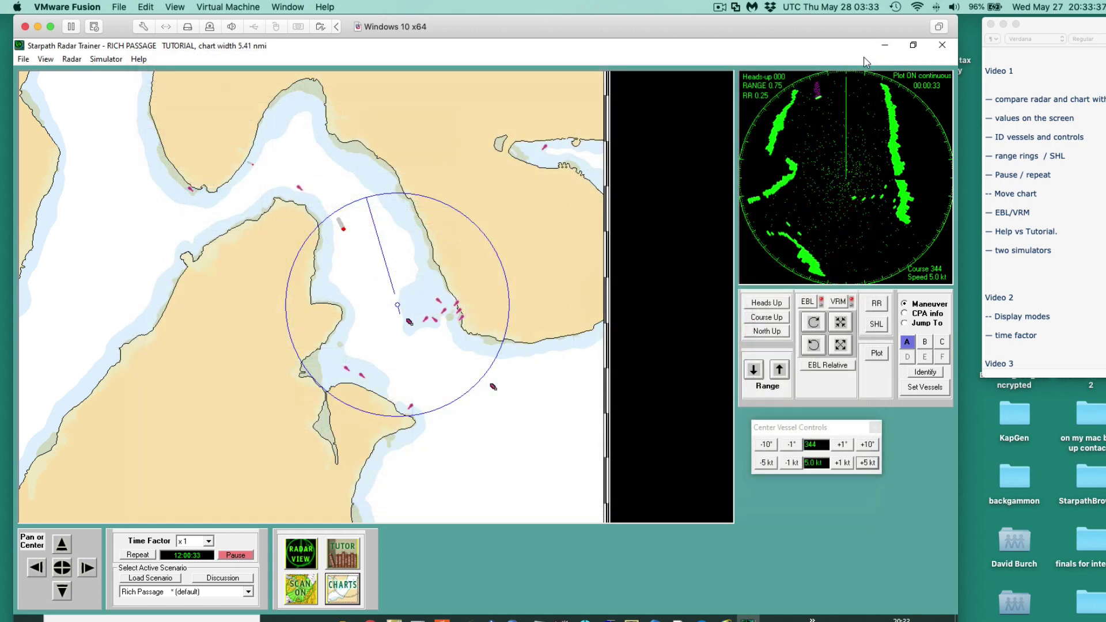
pyautogui.click(873, 60)
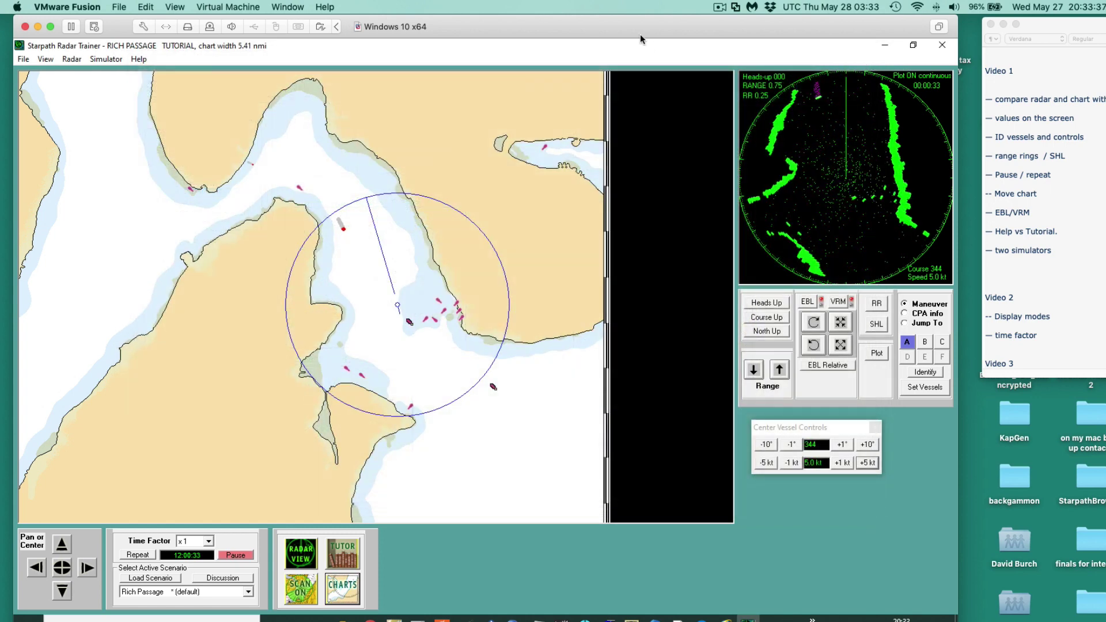